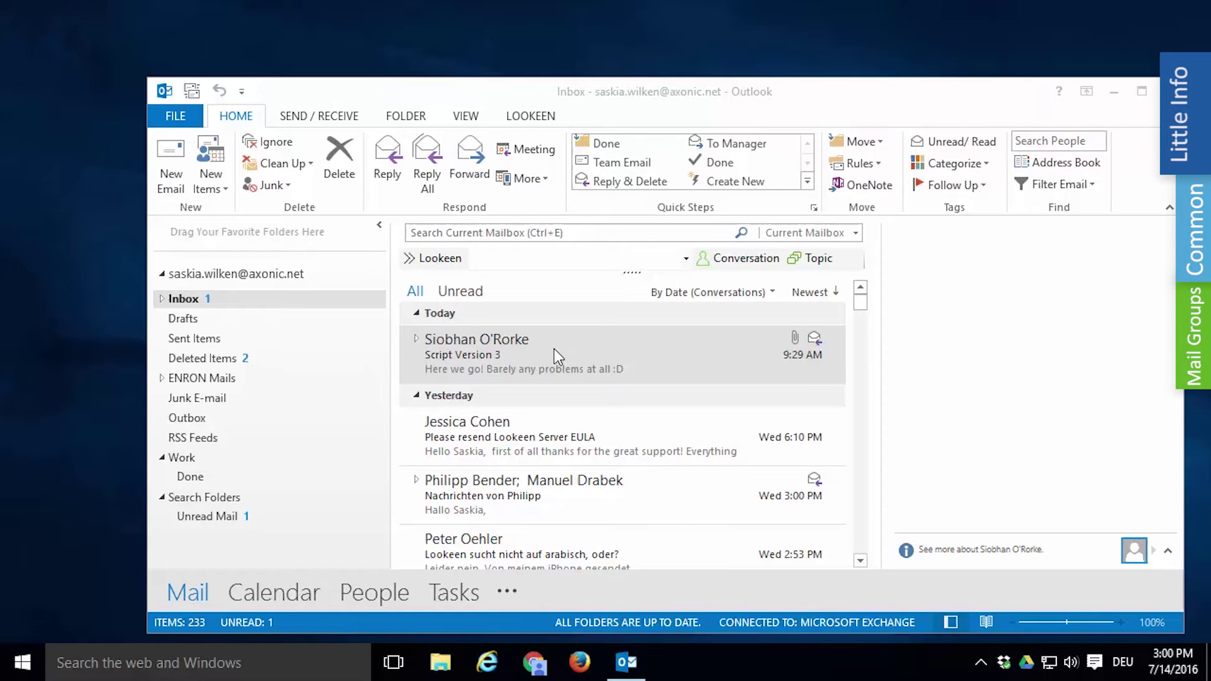
Step: Search All Outlook Items for "contract" together with the colleague's quoted full name
{"action": "mouse_move", "coordinate": [553, 350]}
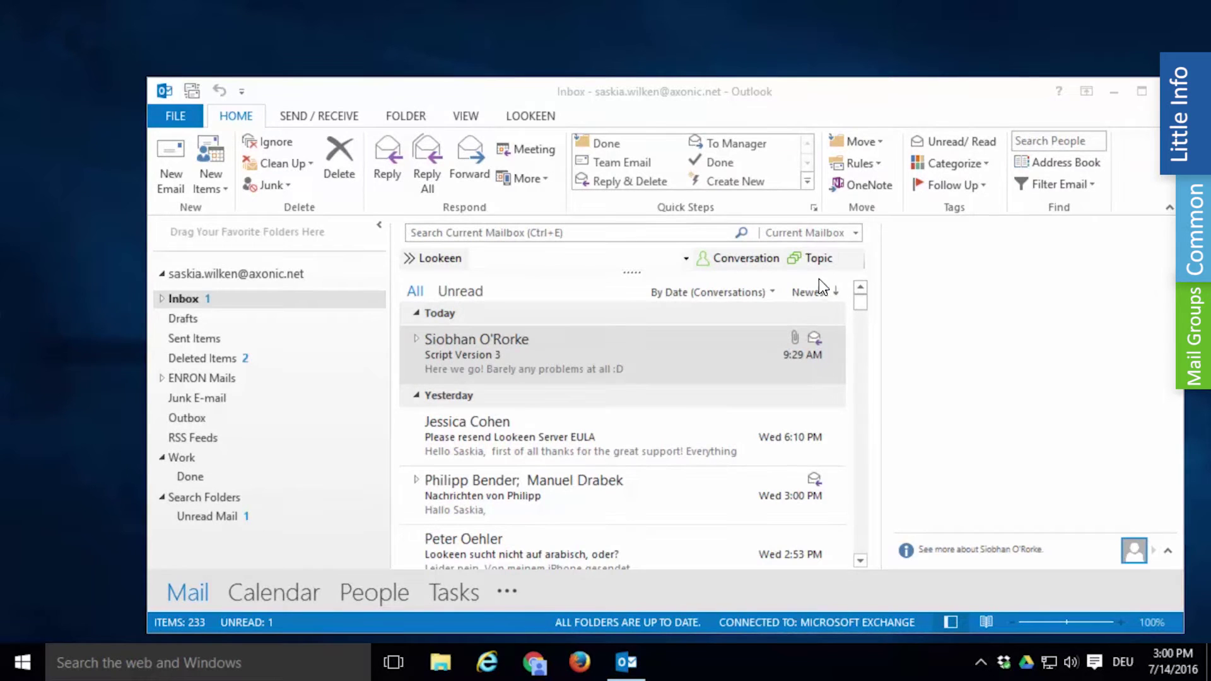
{"action": "left_click", "coordinate": [813, 233]}
{"action": "left_click", "coordinate": [792, 303]}
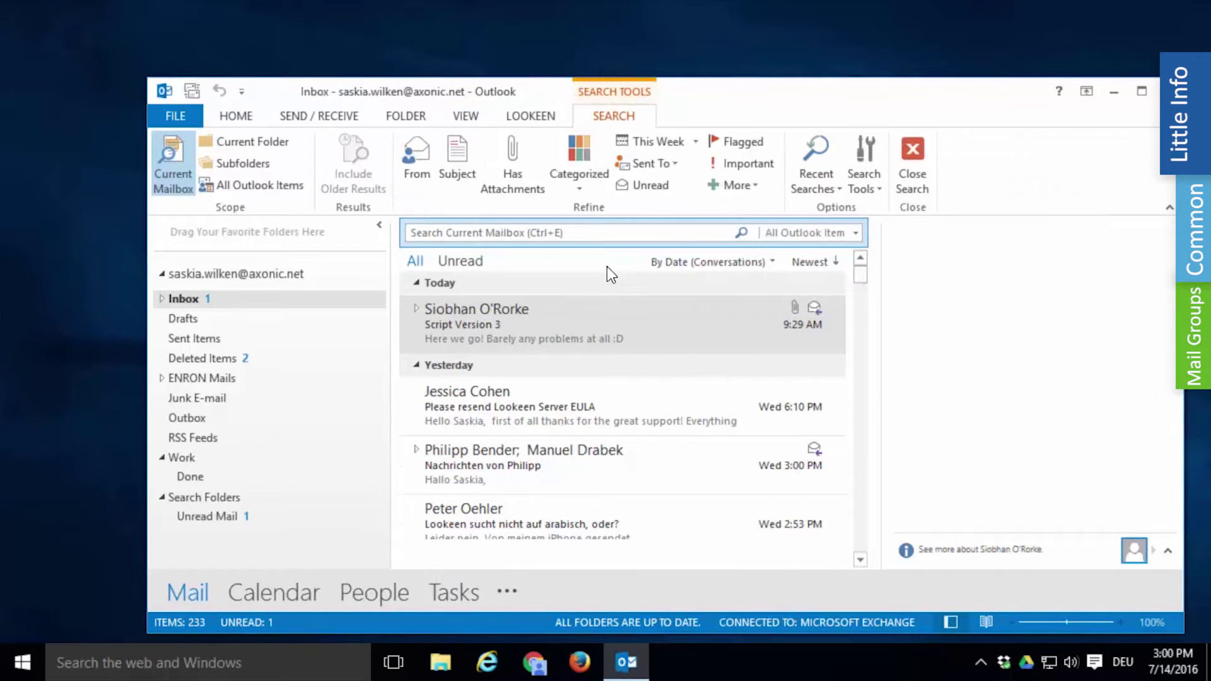
{"action": "left_click", "coordinate": [547, 234]}
{"action": "type", "text": "\"contract"}
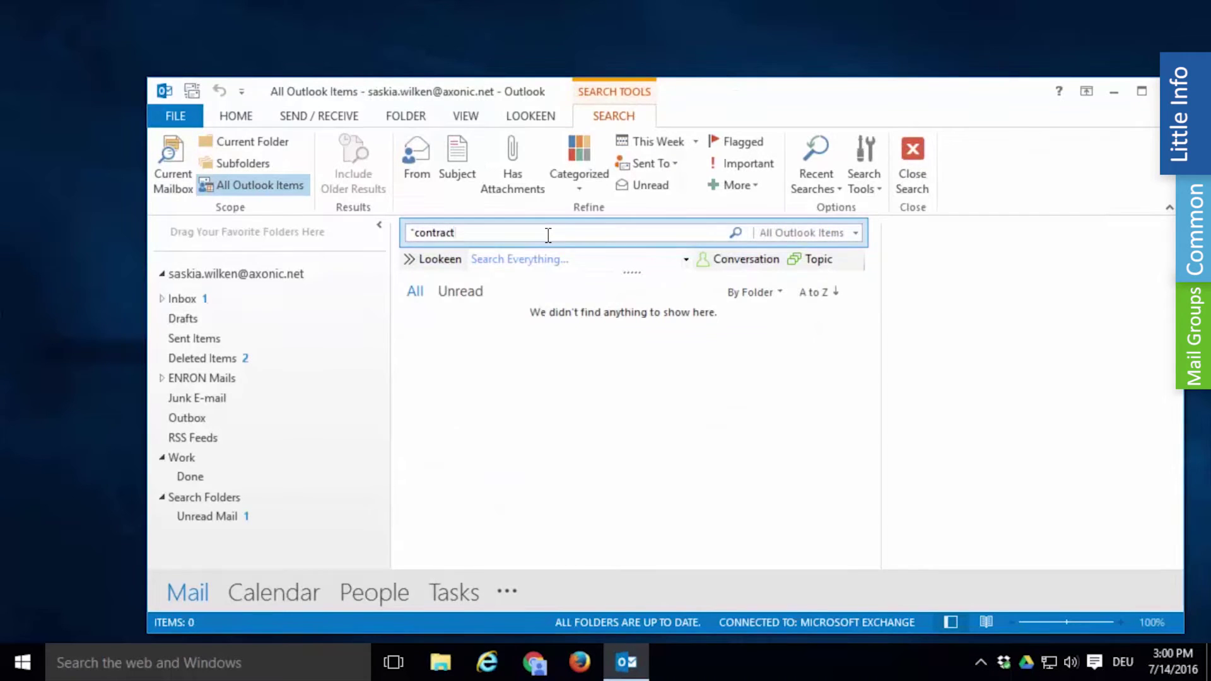
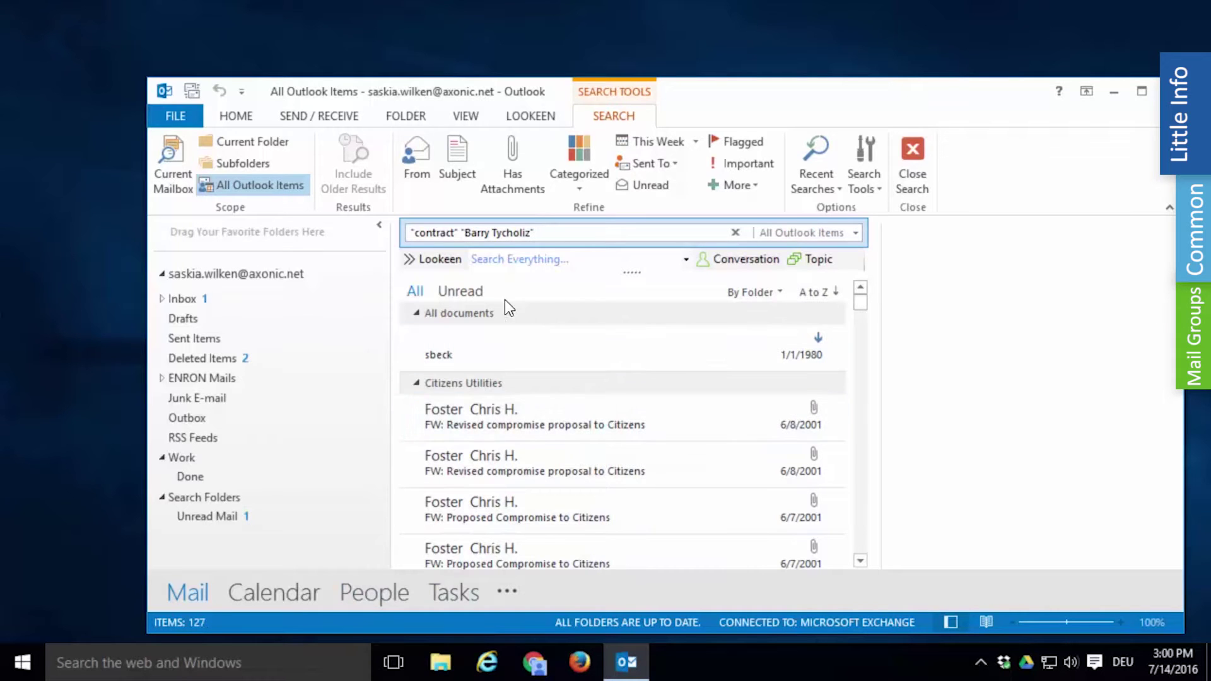
Step: Continue the search in Lookeen and set a custom date interval from year 2001 to 2002
{"action": "left_click", "coordinate": [436, 262]}
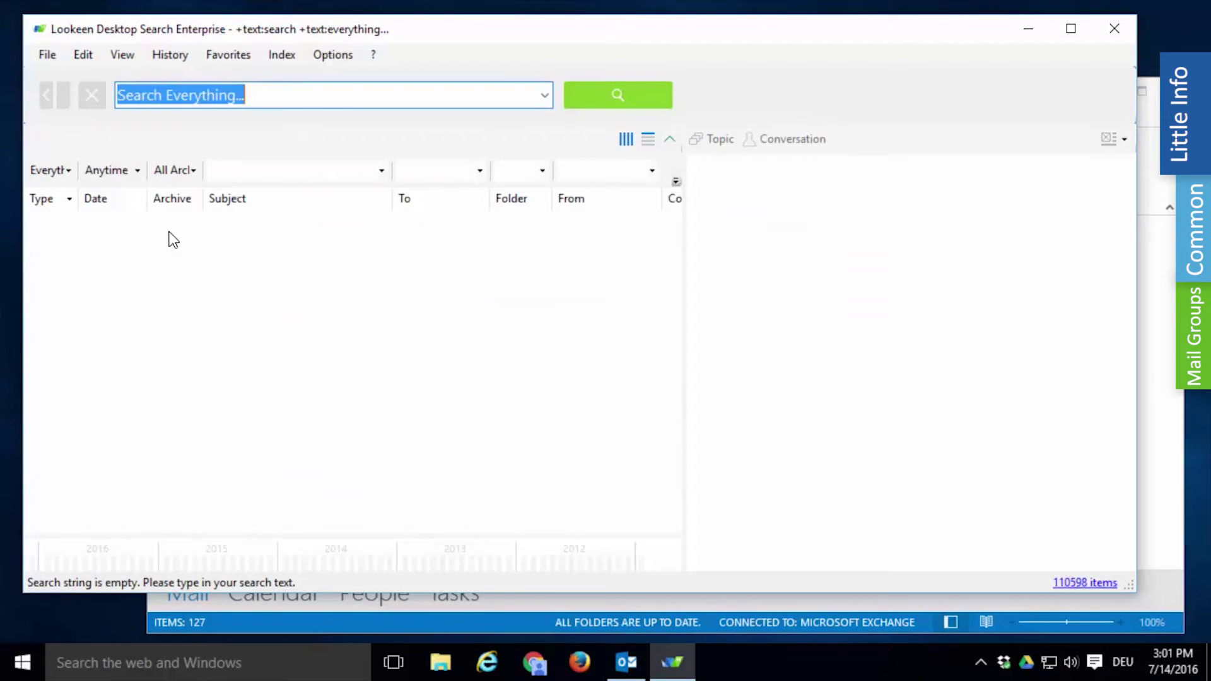
{"action": "left_click", "coordinate": [130, 179]}
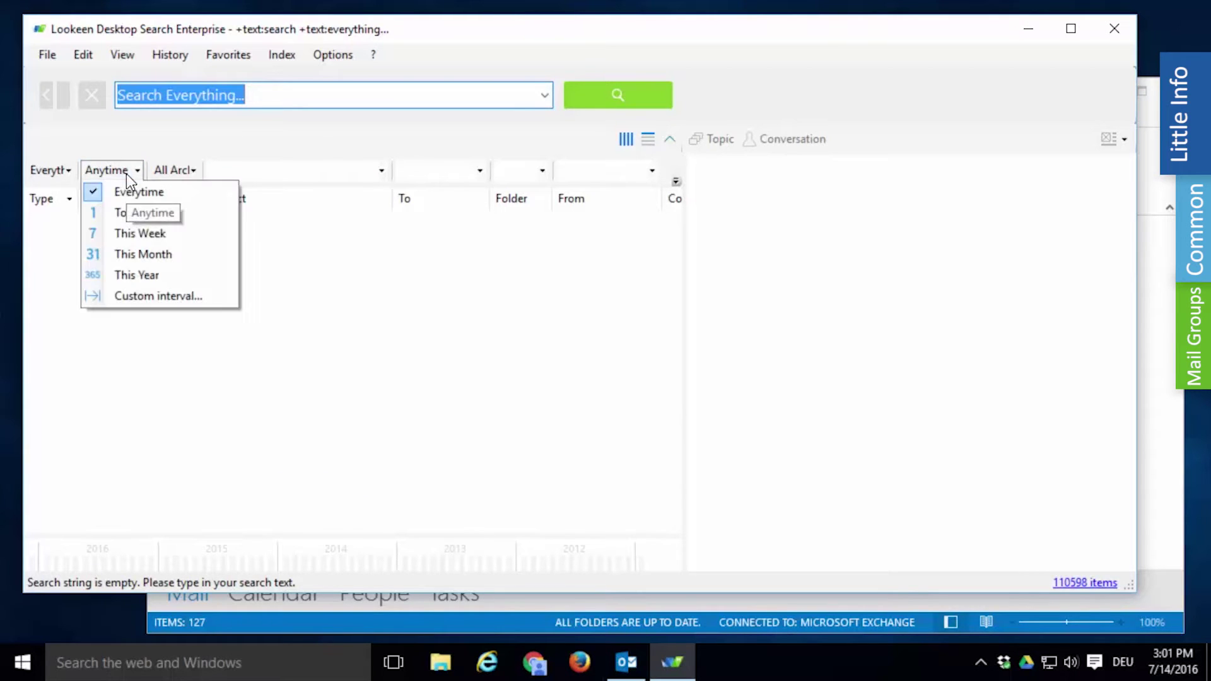
{"action": "left_click", "coordinate": [140, 296]}
{"action": "left_click", "coordinate": [591, 272]}
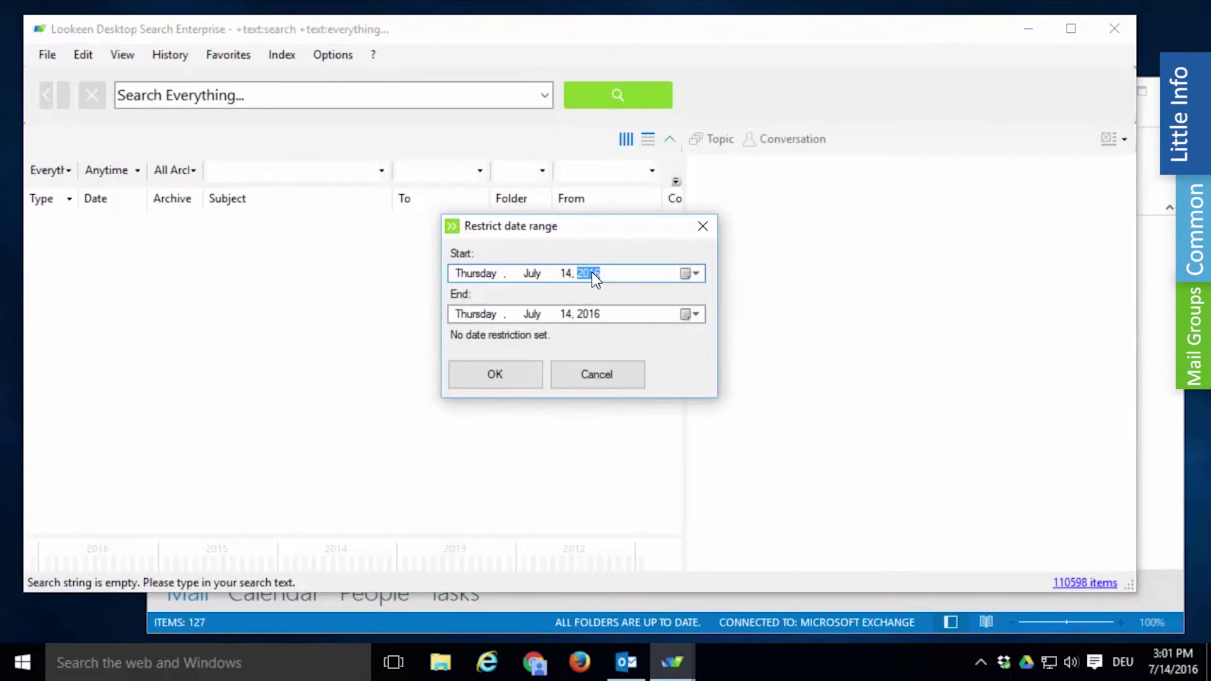
{"action": "type", "text": "2001"}
{"action": "left_click", "coordinate": [596, 312]}
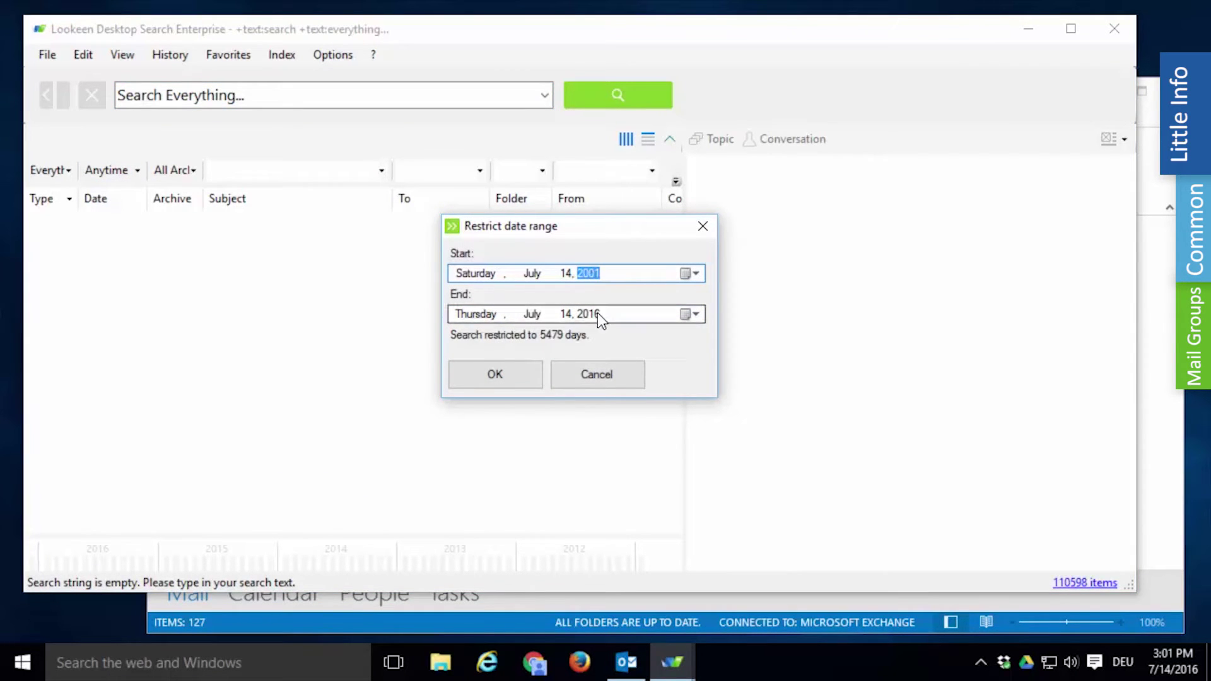
{"action": "type", "text": "2002"}
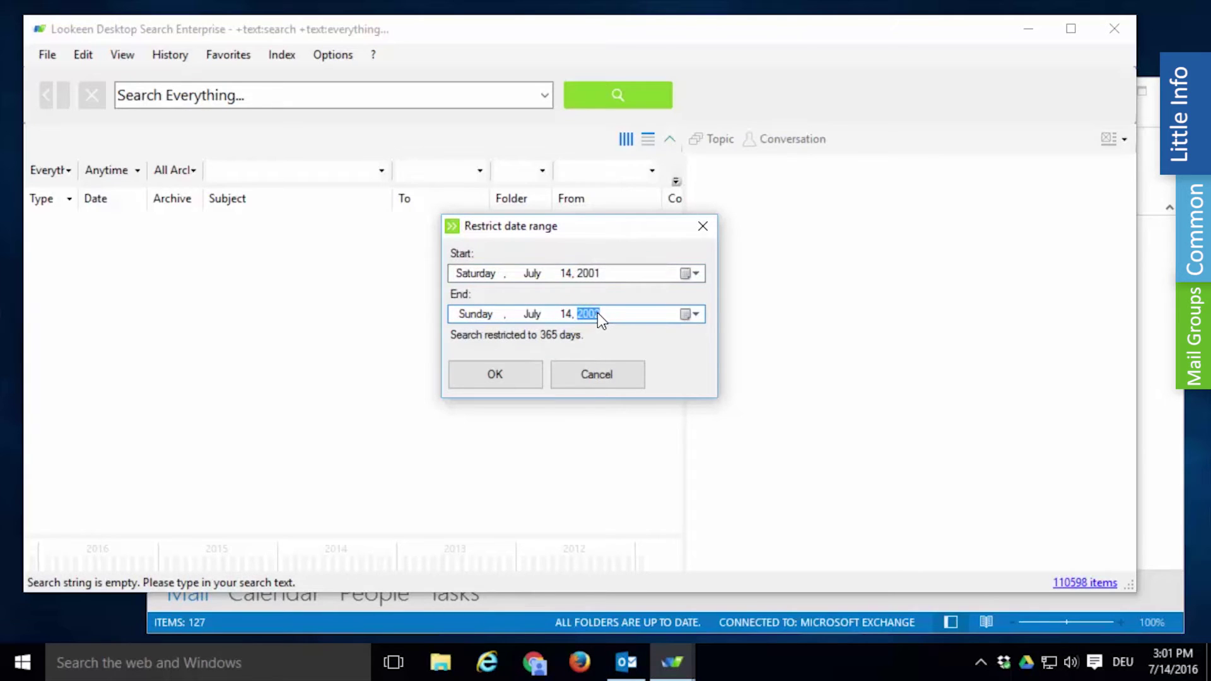
Step: Set the interval's start date to January 1 and the end month to December
{"action": "left_click", "coordinate": [544, 280]}
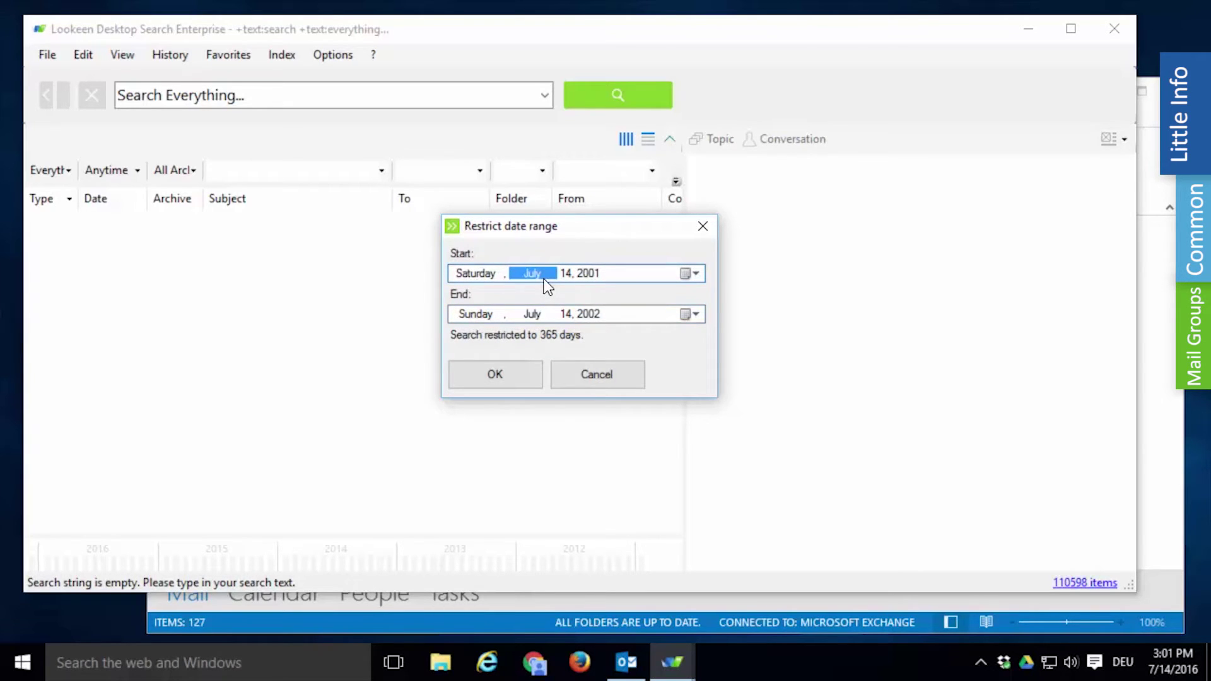
{"action": "type", "text": "1"}
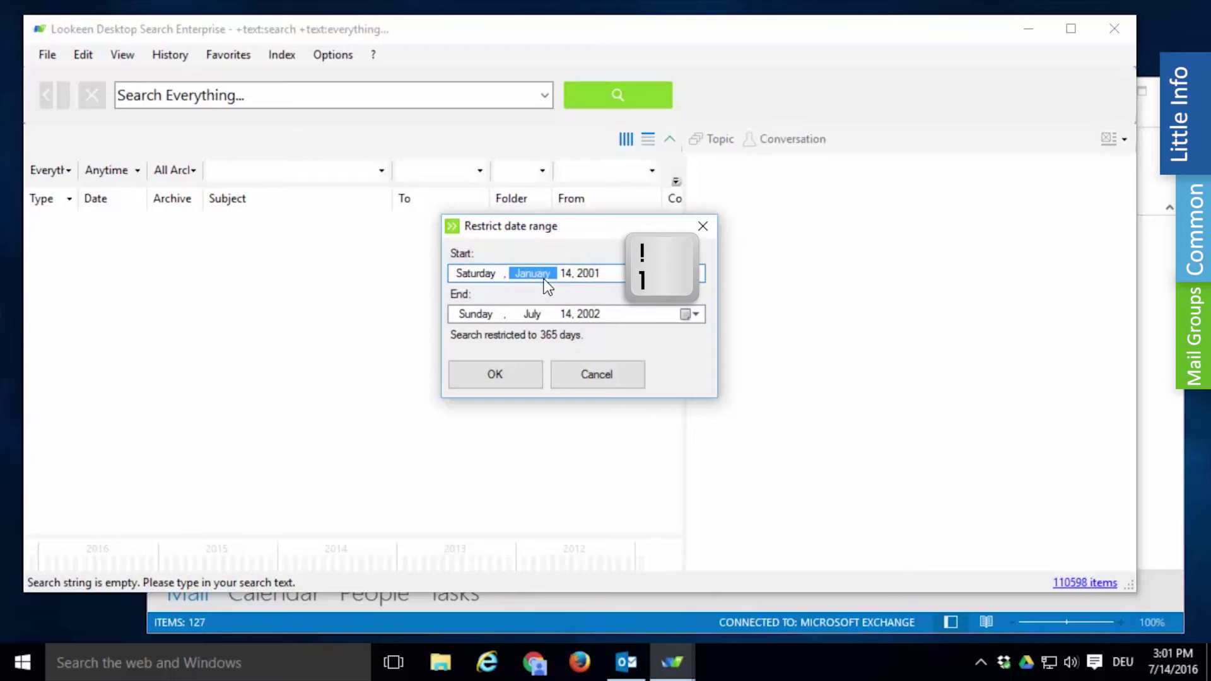
{"action": "left_click", "coordinate": [545, 315]}
{"action": "type", "text": "12"}
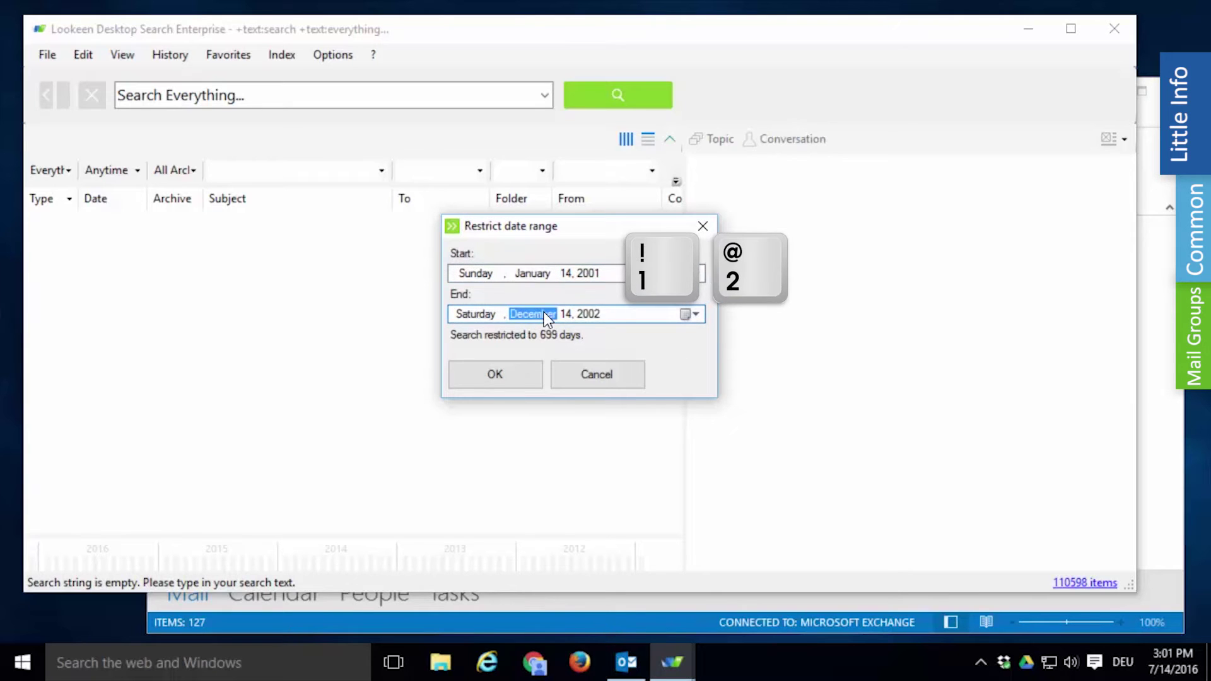
{"action": "left_click", "coordinate": [566, 273]}
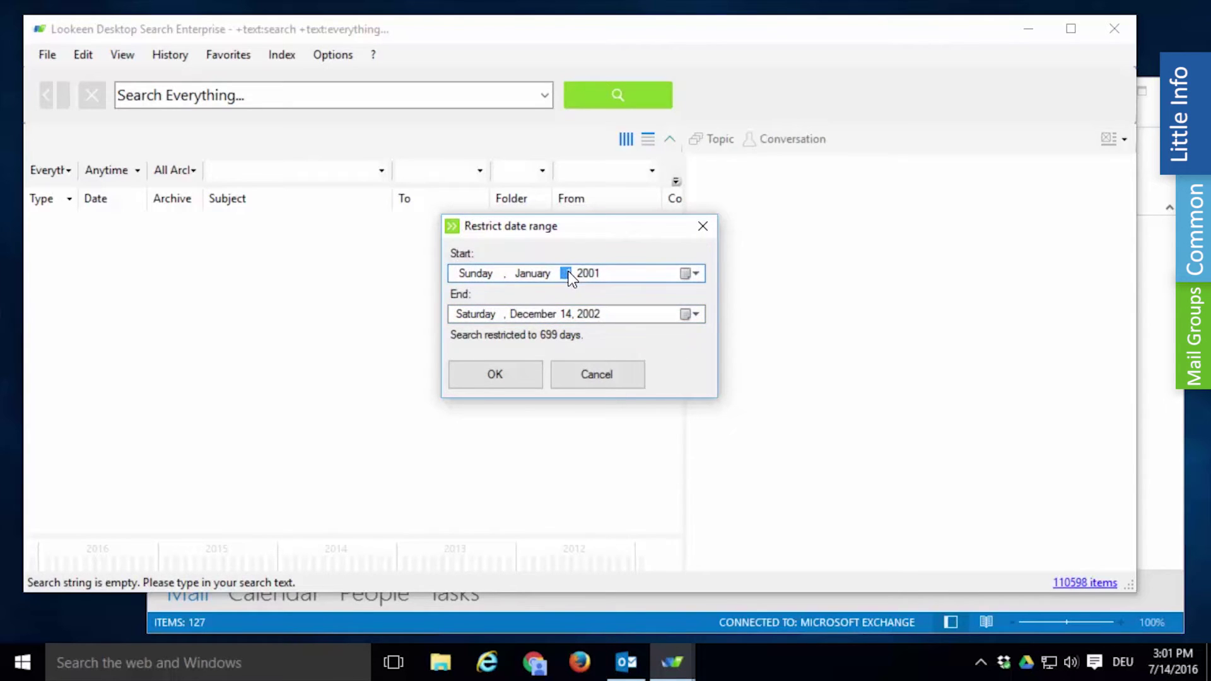
{"action": "type", "text": "1"}
{"action": "left_click", "coordinate": [569, 314]}
Step: Finish the range with end day 31, filter To by the colleague's name and Subject by contract, and search
{"action": "type", "text": "31"}
{"action": "left_click", "coordinate": [494, 376]}
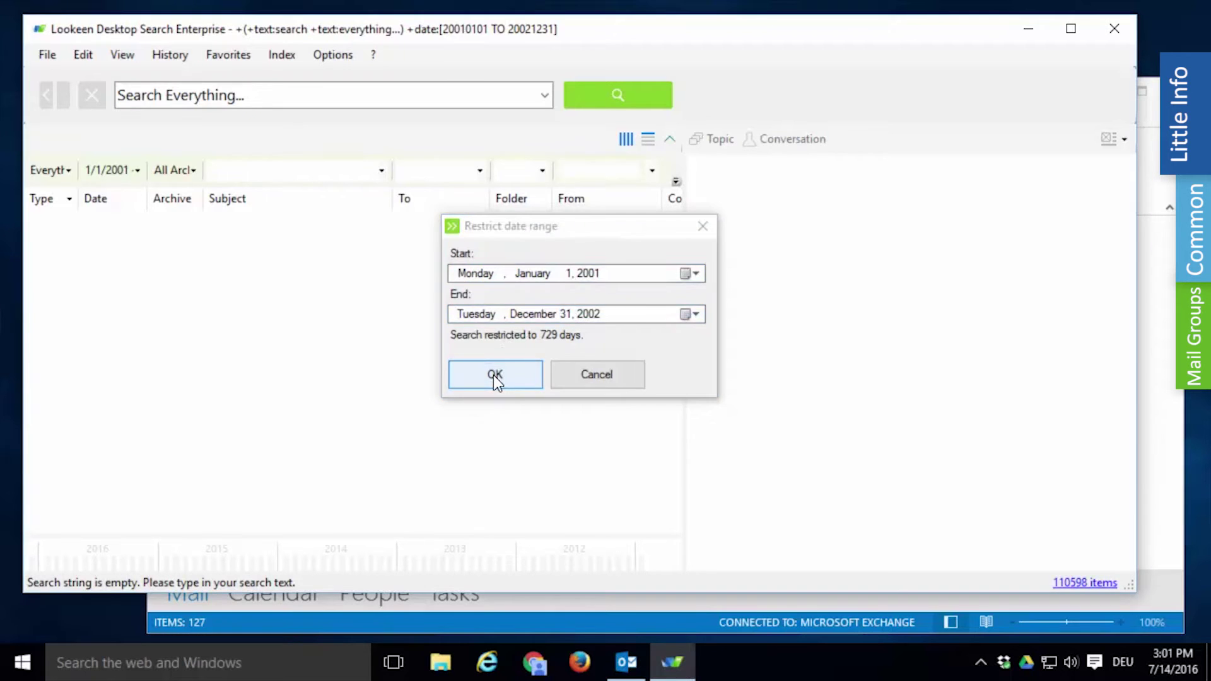
{"action": "left_click", "coordinate": [434, 171]}
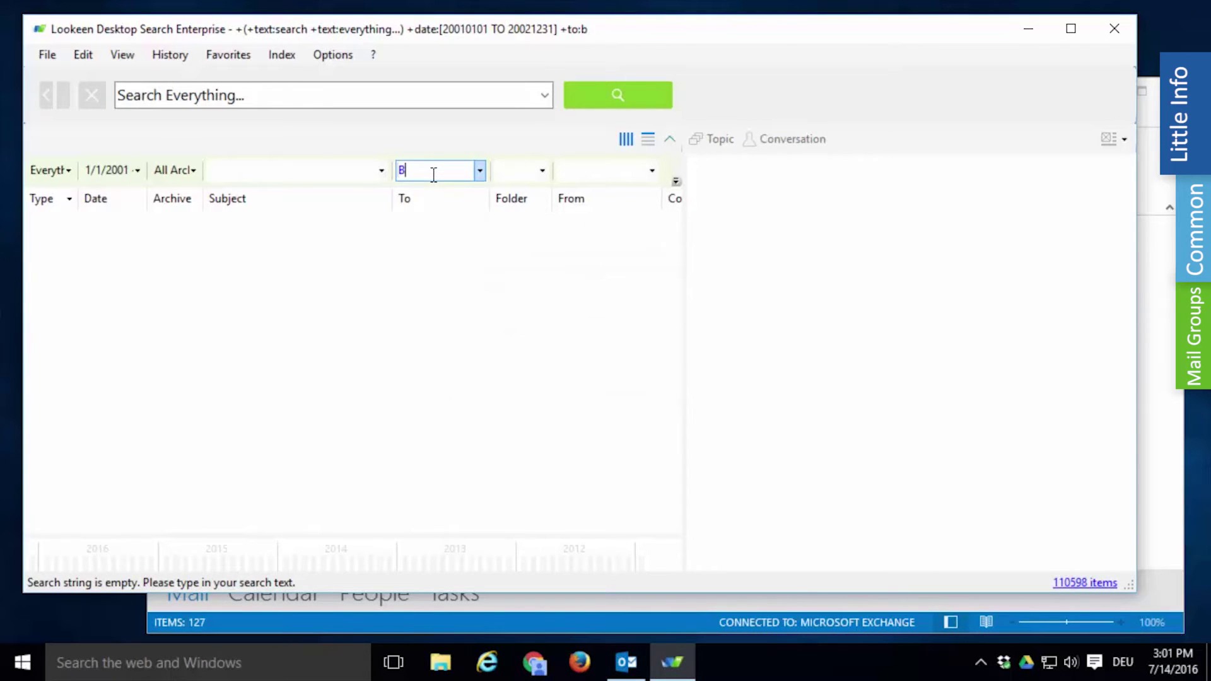
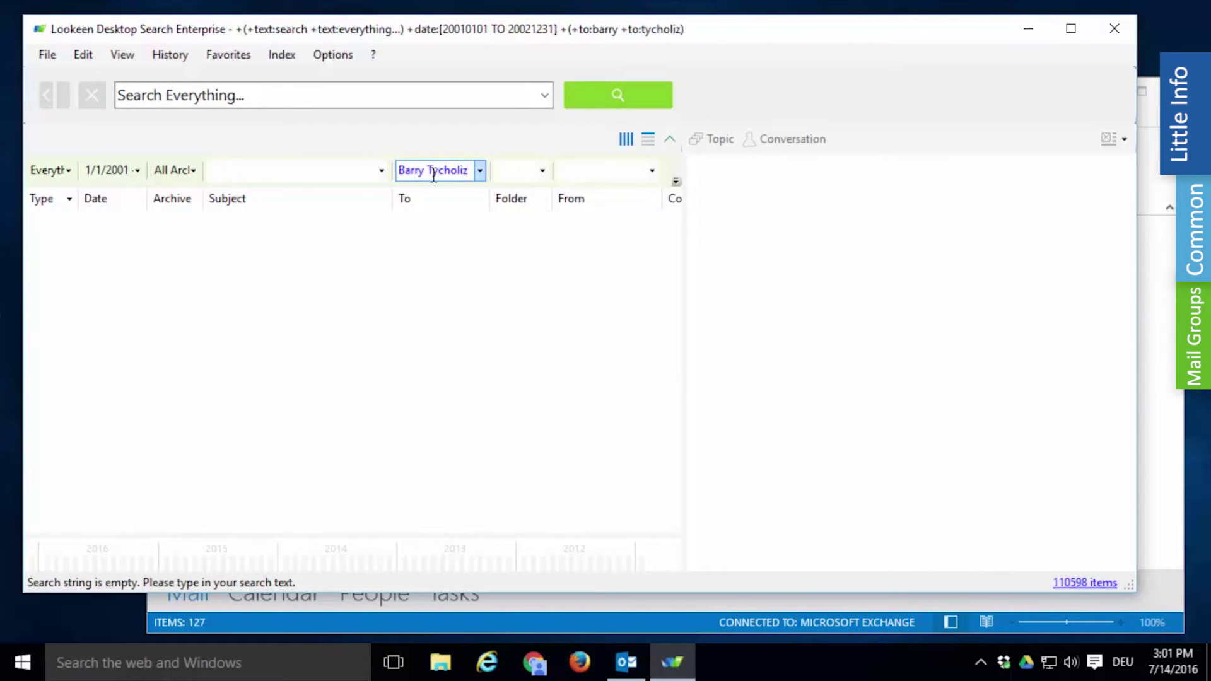
{"action": "left_click", "coordinate": [294, 171]}
{"action": "type", "text": "contra"}
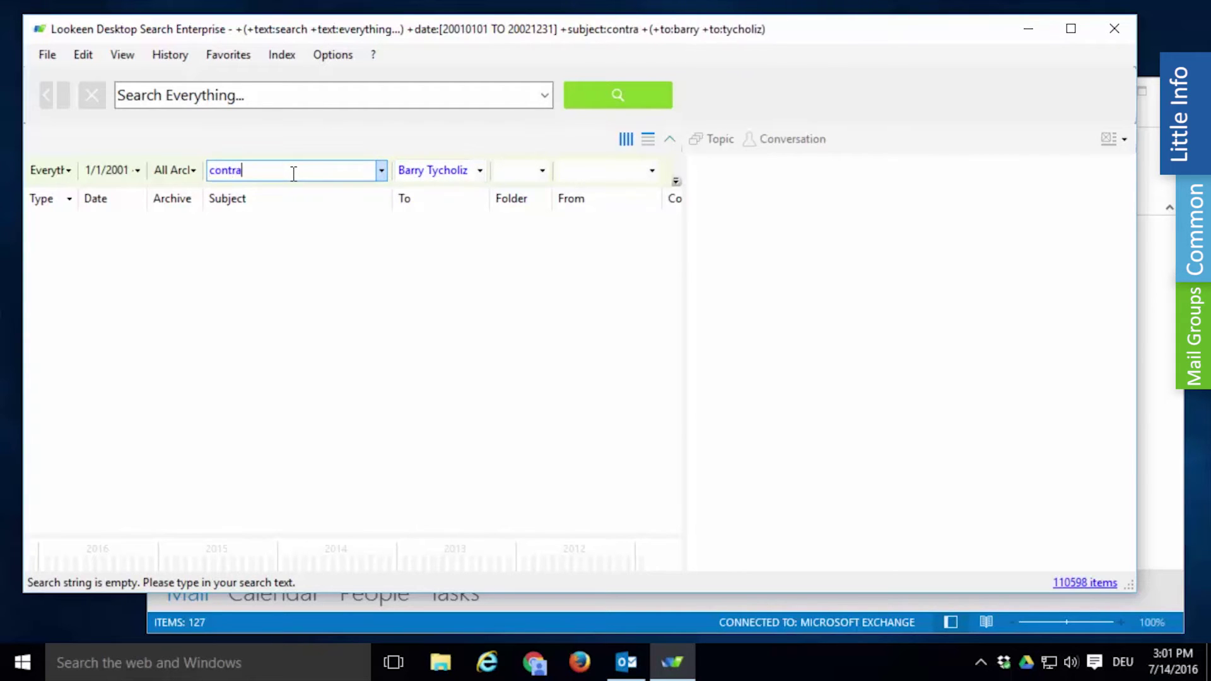
{"action": "type", "text": "ct"}
{"action": "left_click", "coordinate": [596, 104]}
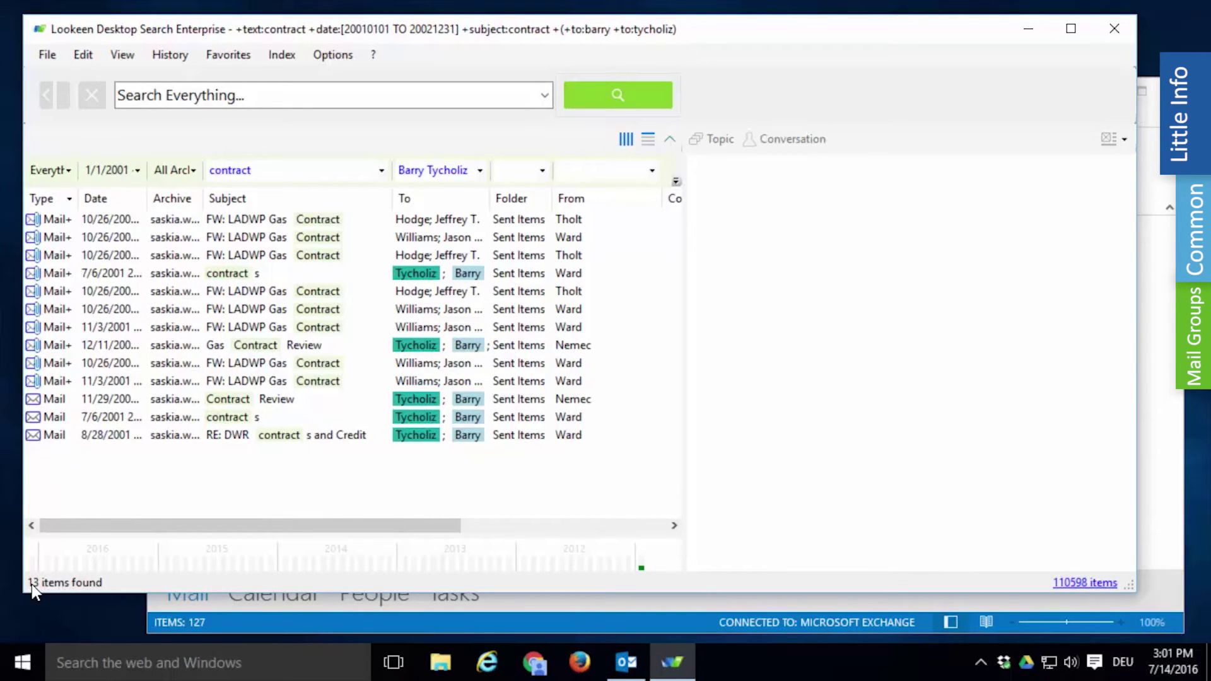
Step: Preview the LADWP Gas Contract, contracts and Contract Review mails, then close Lookeen
{"action": "left_click", "coordinate": [365, 255]}
{"action": "left_click", "coordinate": [365, 274]}
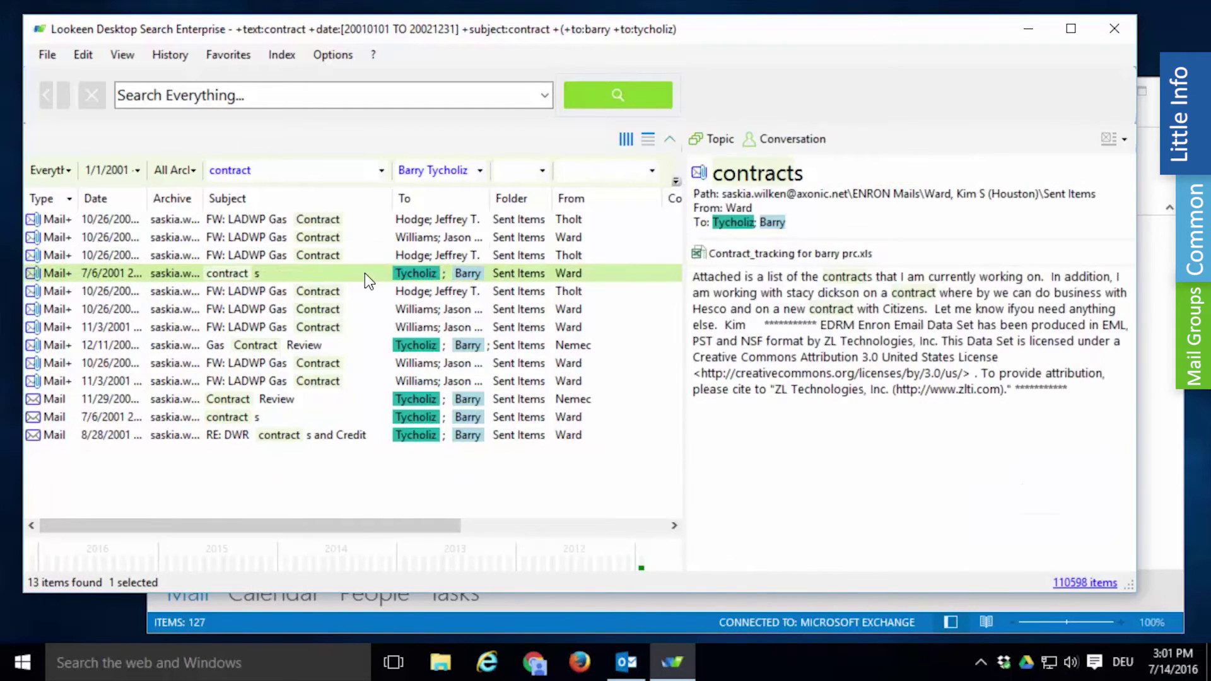
{"action": "left_click", "coordinate": [350, 399]}
{"action": "left_click_drag", "start_coordinate": [693, 265], "coordinate": [1114, 536]}
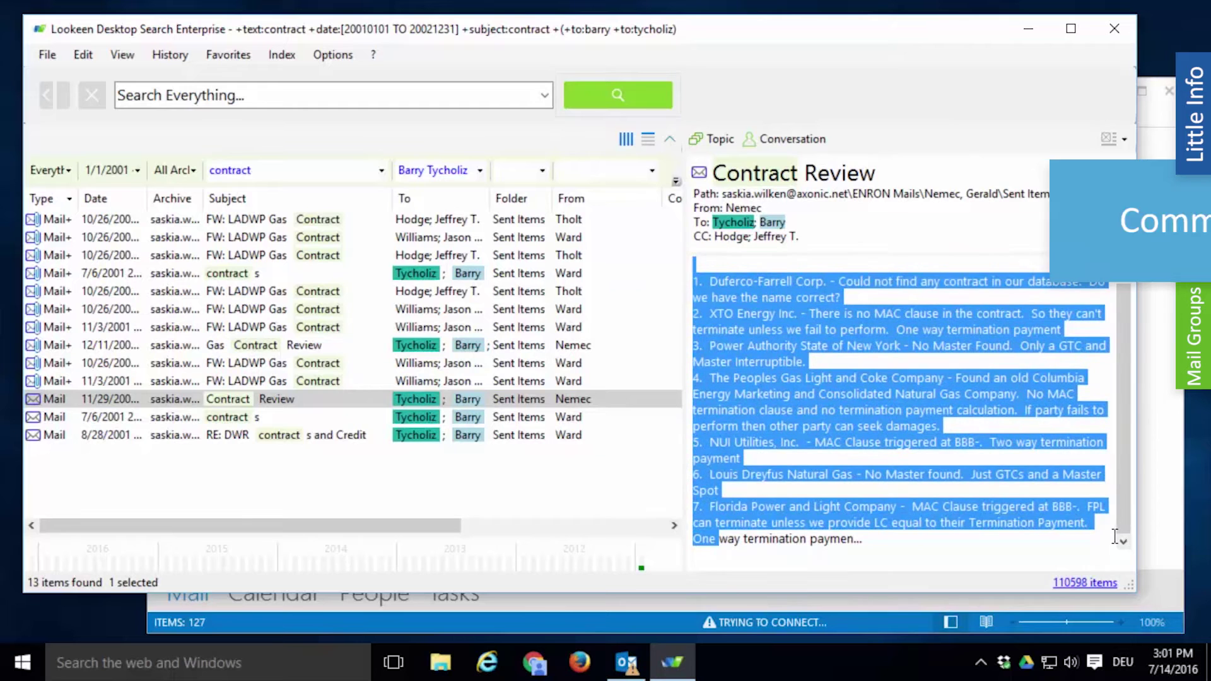
{"action": "left_click", "coordinate": [1112, 27]}
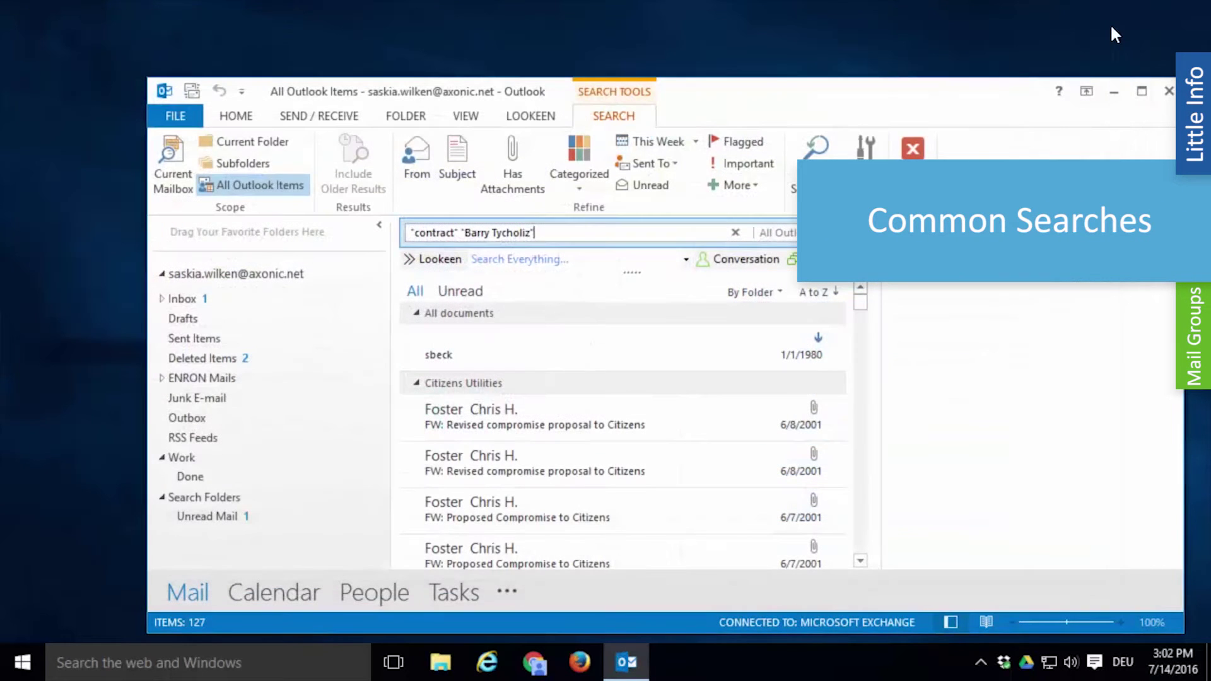
Step: Clear Outlook's search and read the "Please resend Lookeen Server EULA" message in the Inbox
{"action": "left_click", "coordinate": [735, 232]}
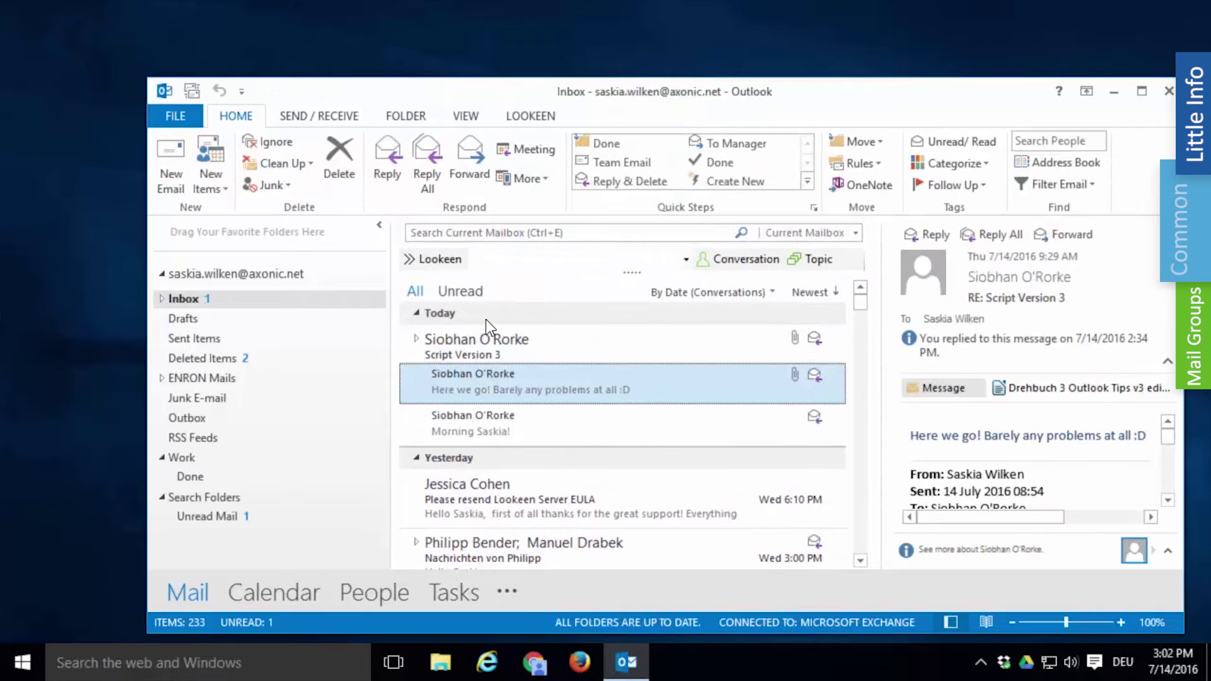
{"action": "left_click", "coordinate": [463, 512]}
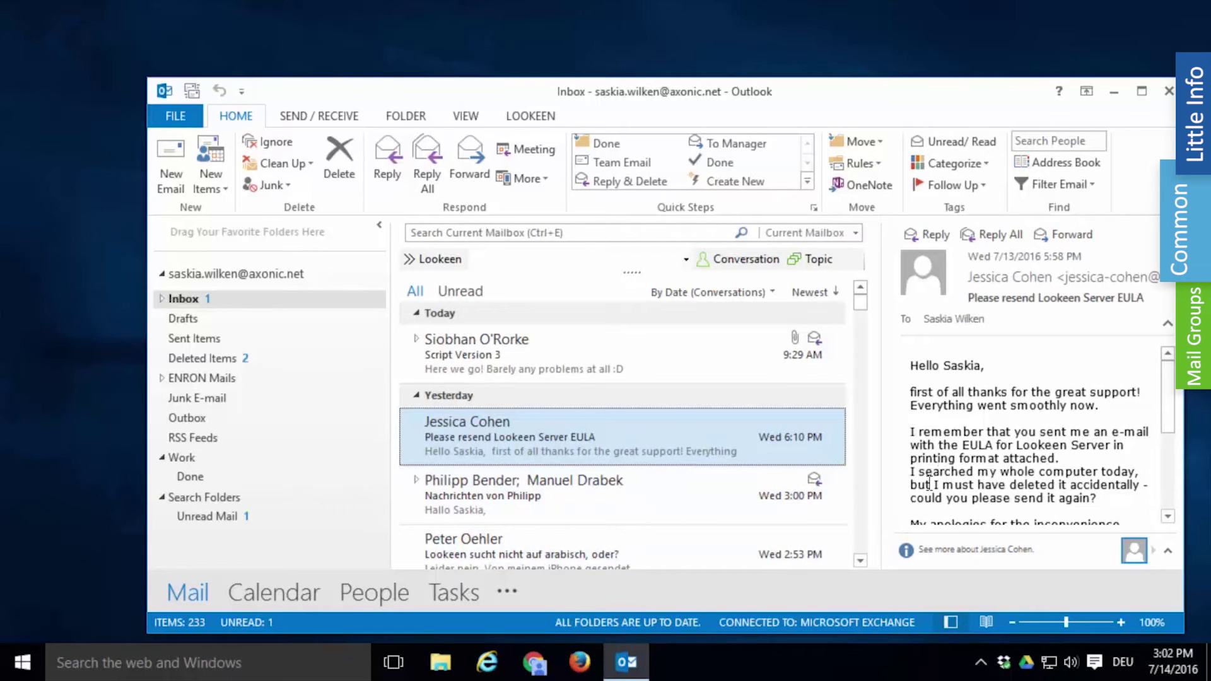
{"action": "left_click_drag", "start_coordinate": [910, 498], "coordinate": [1106, 496]}
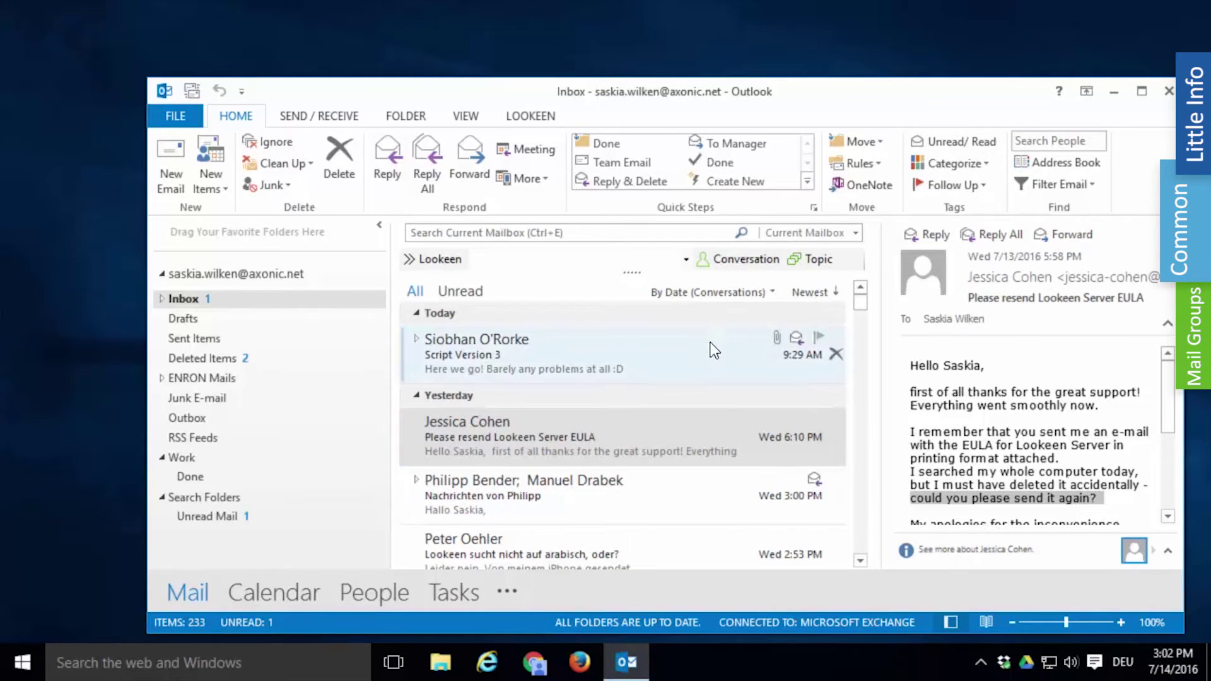
Step: List all 17 mails with the sender, preview "RE: Seven licences for Lookeen 10", and open its EULA PDF
{"action": "left_click", "coordinate": [741, 267]}
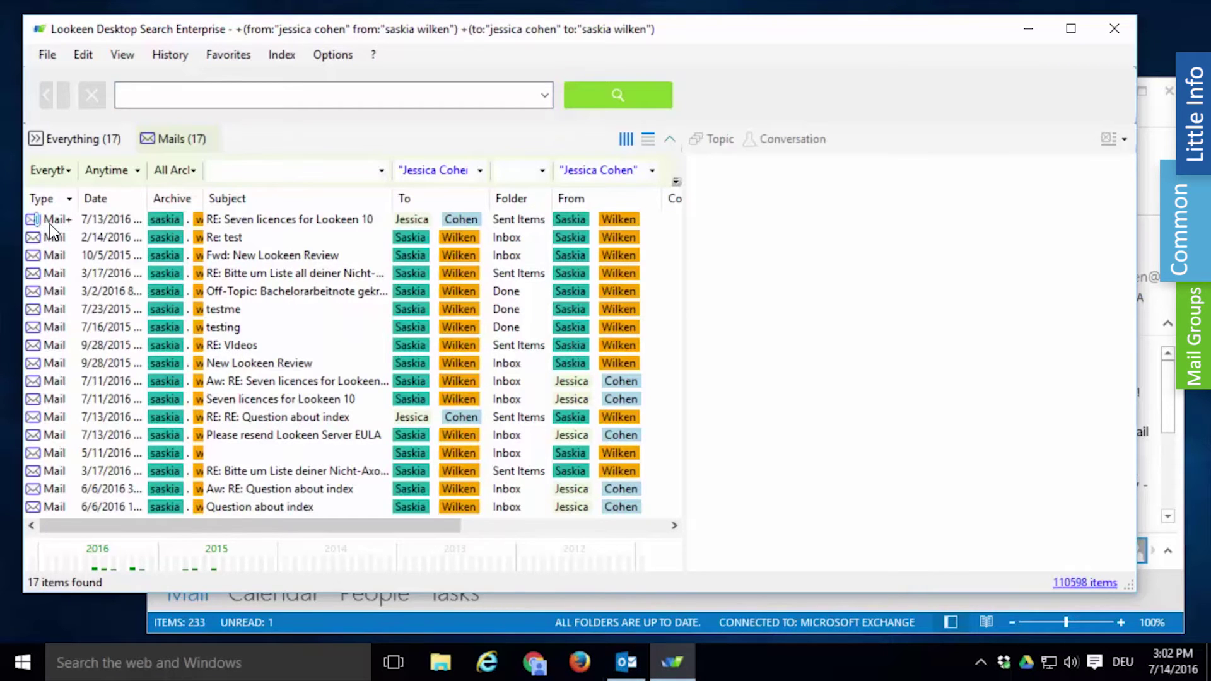
{"action": "left_click", "coordinate": [53, 222]}
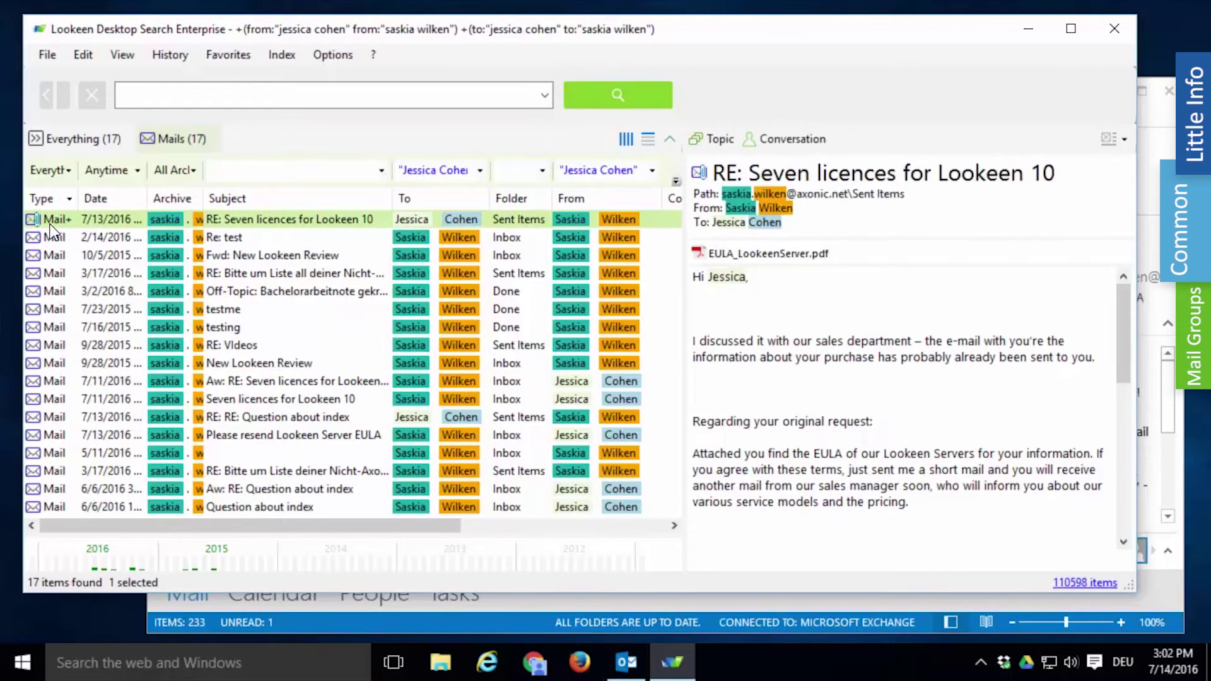
{"action": "double_click", "coordinate": [738, 253]}
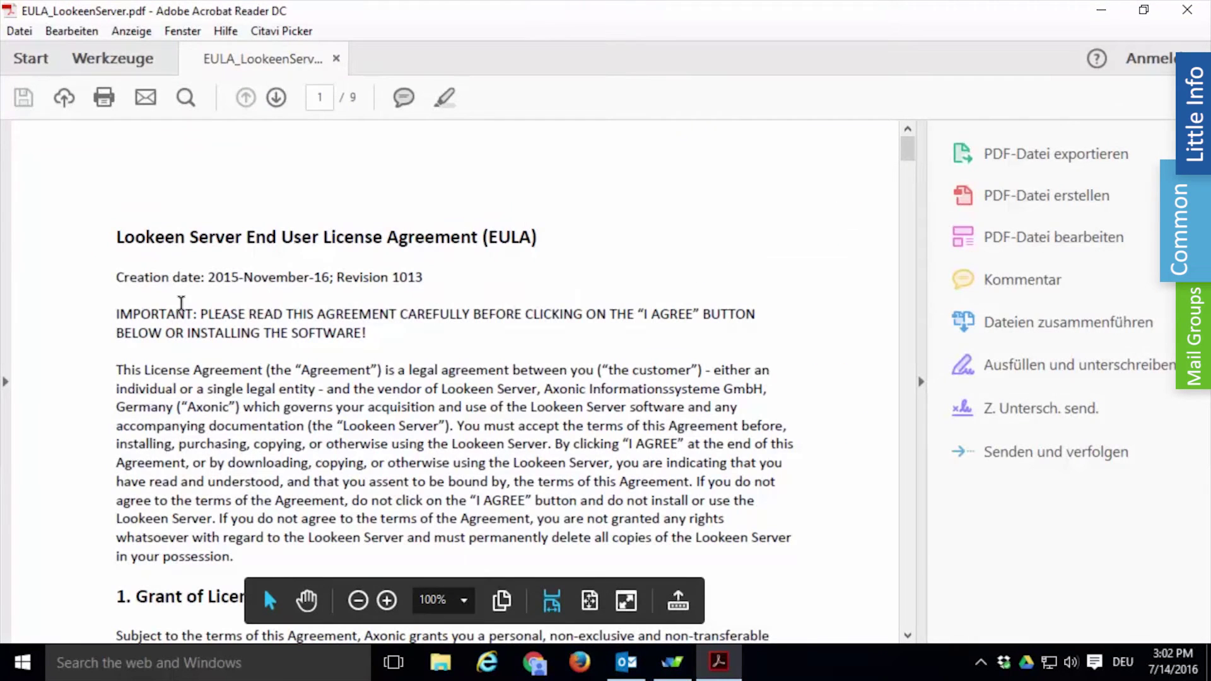
{"action": "left_click", "coordinate": [1172, 13]}
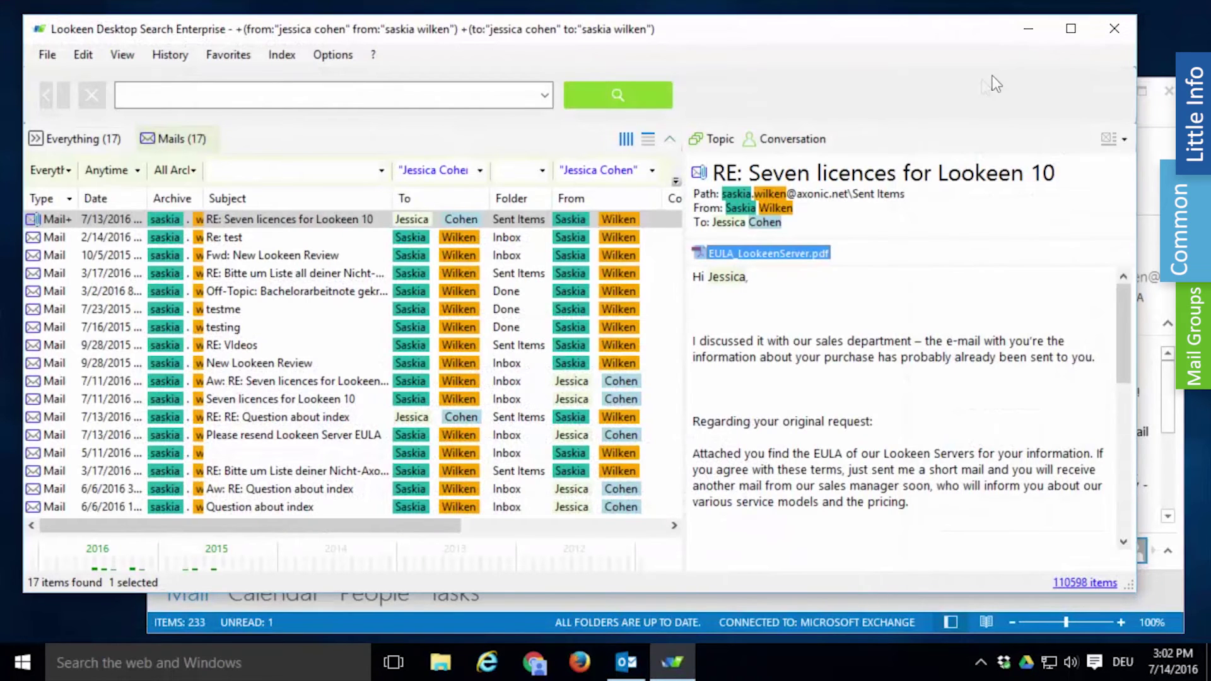
{"action": "right_click", "coordinate": [271, 221]}
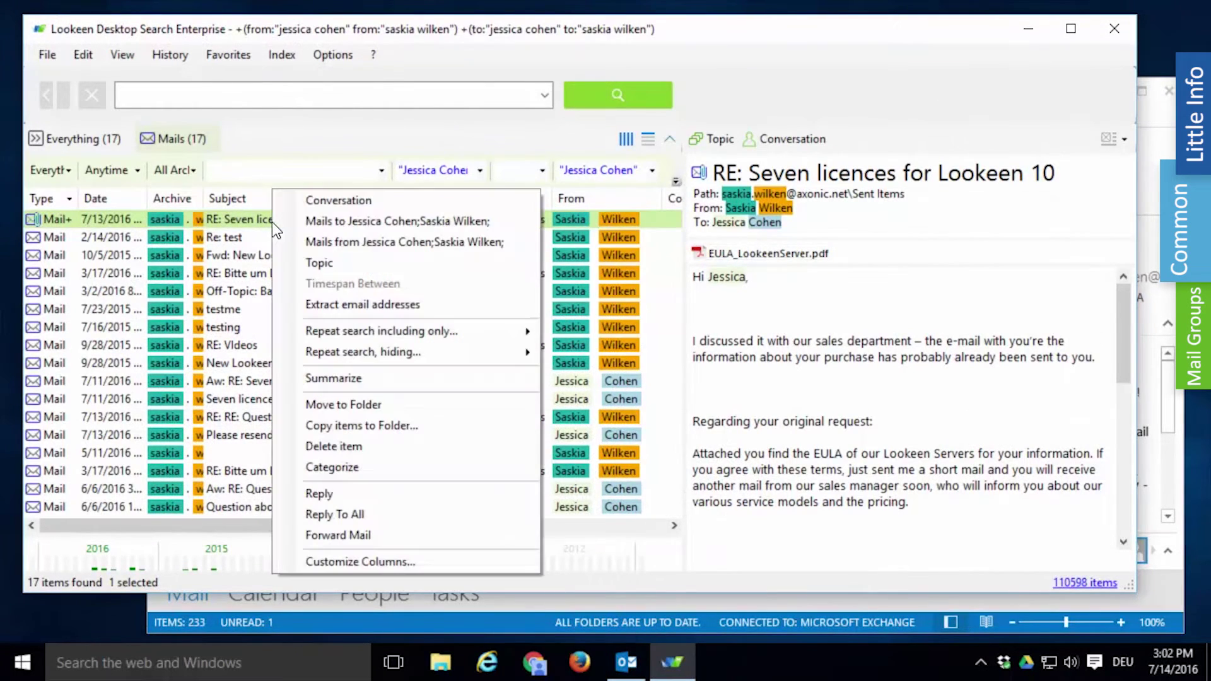
Step: Forward the licences mail with a greeting line and "there you go!", send it, and return to Lookeen
{"action": "left_click", "coordinate": [393, 539]}
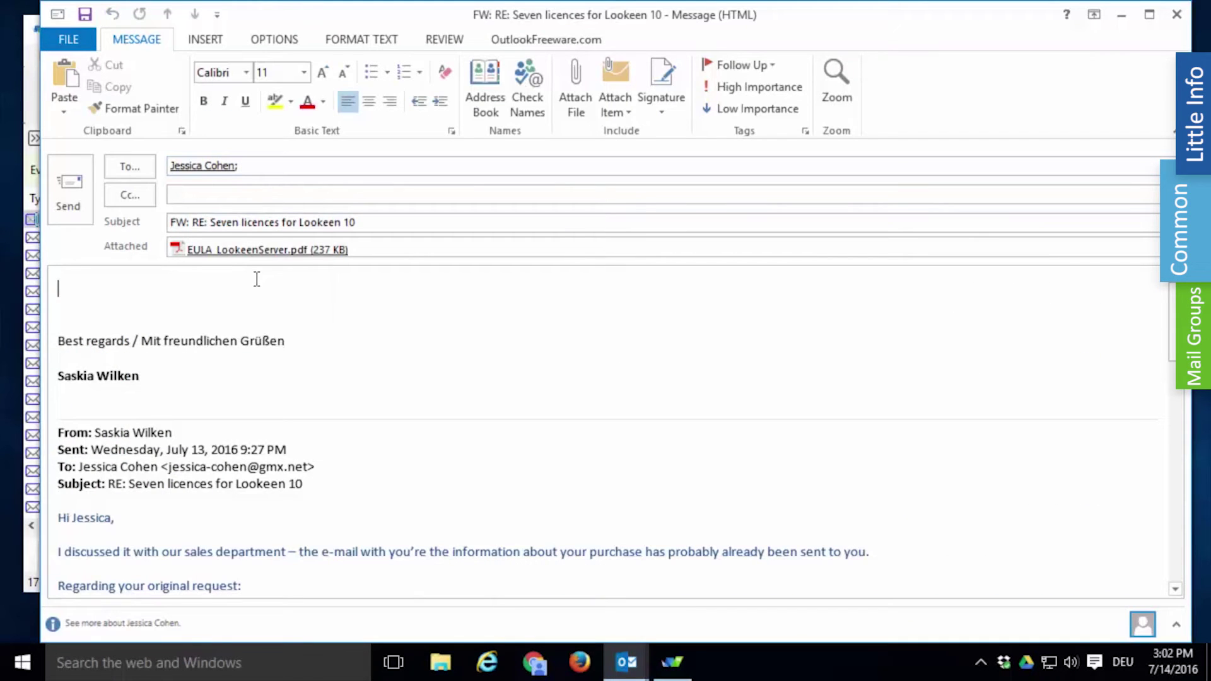
{"action": "type", "text": "Hi Jessica,"}
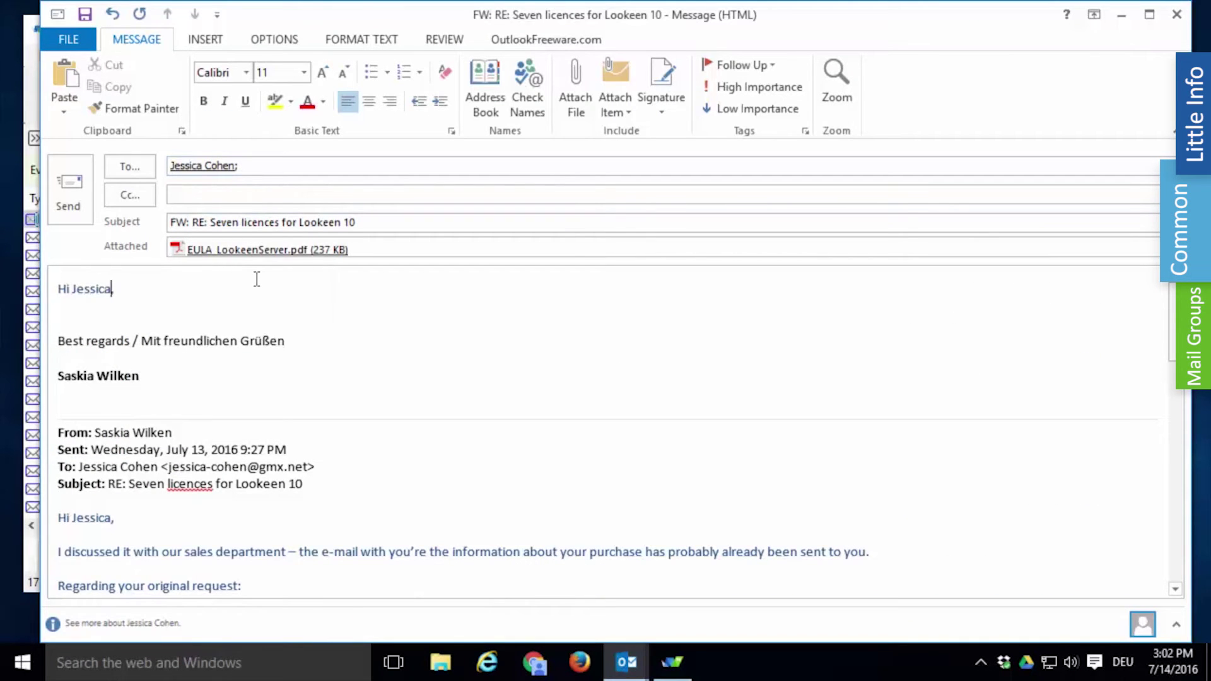
{"action": "key", "text": "Return"}
{"action": "type", "text": "there you go!"}
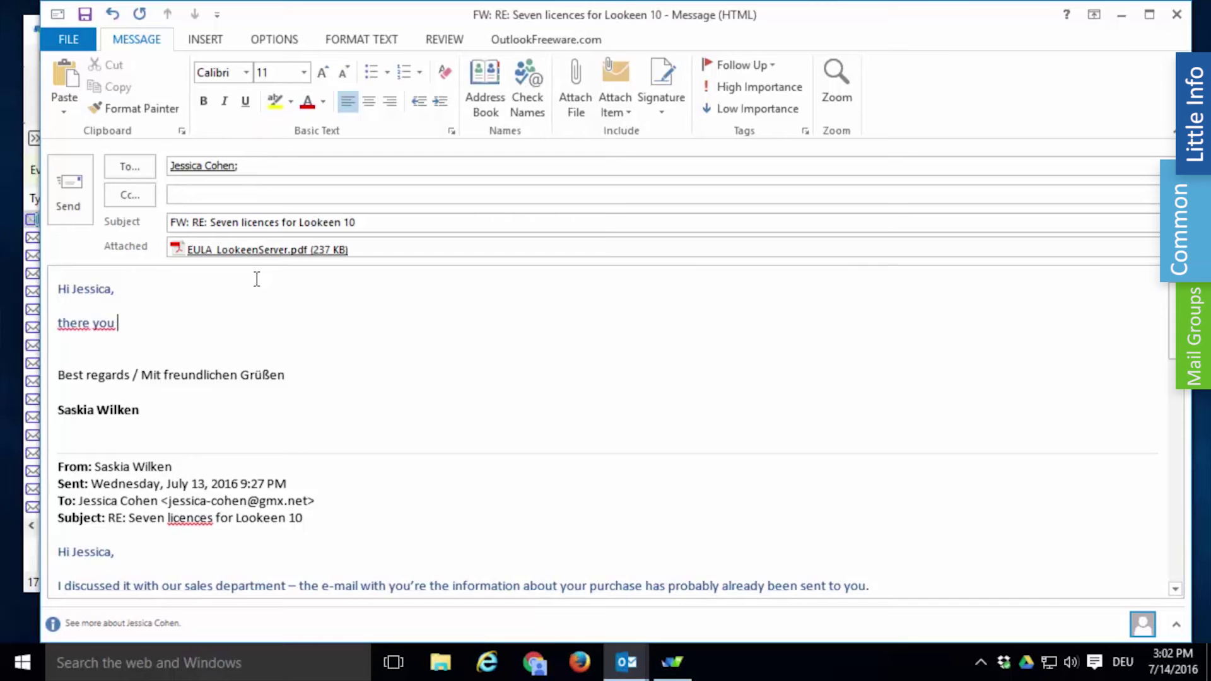
{"action": "left_click", "coordinate": [79, 207]}
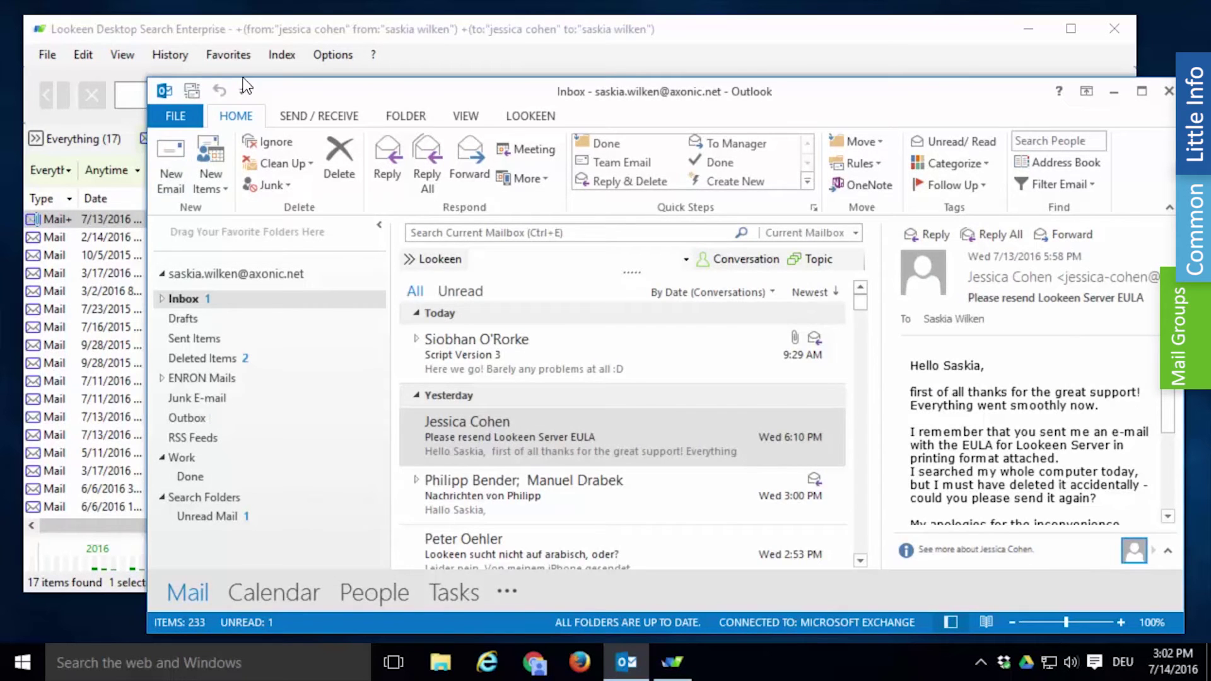
{"action": "left_click", "coordinate": [256, 37]}
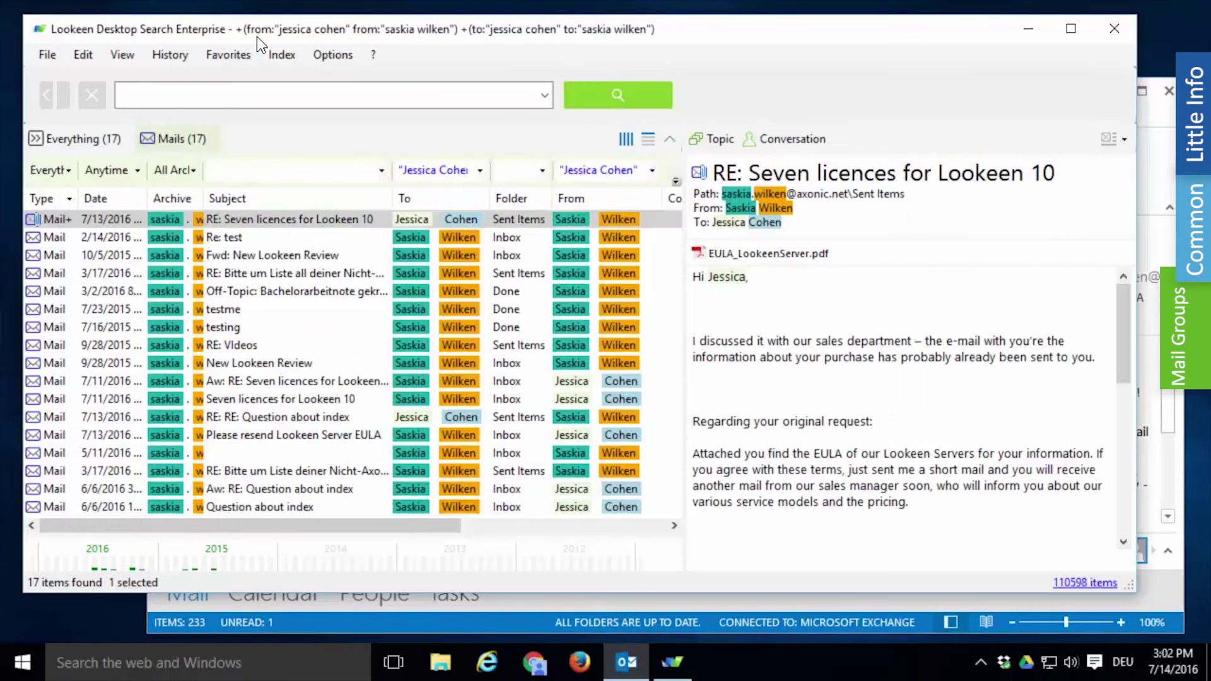
Step: Clear the old search and run a new full-text search for FERC
{"action": "left_click", "coordinate": [97, 98]}
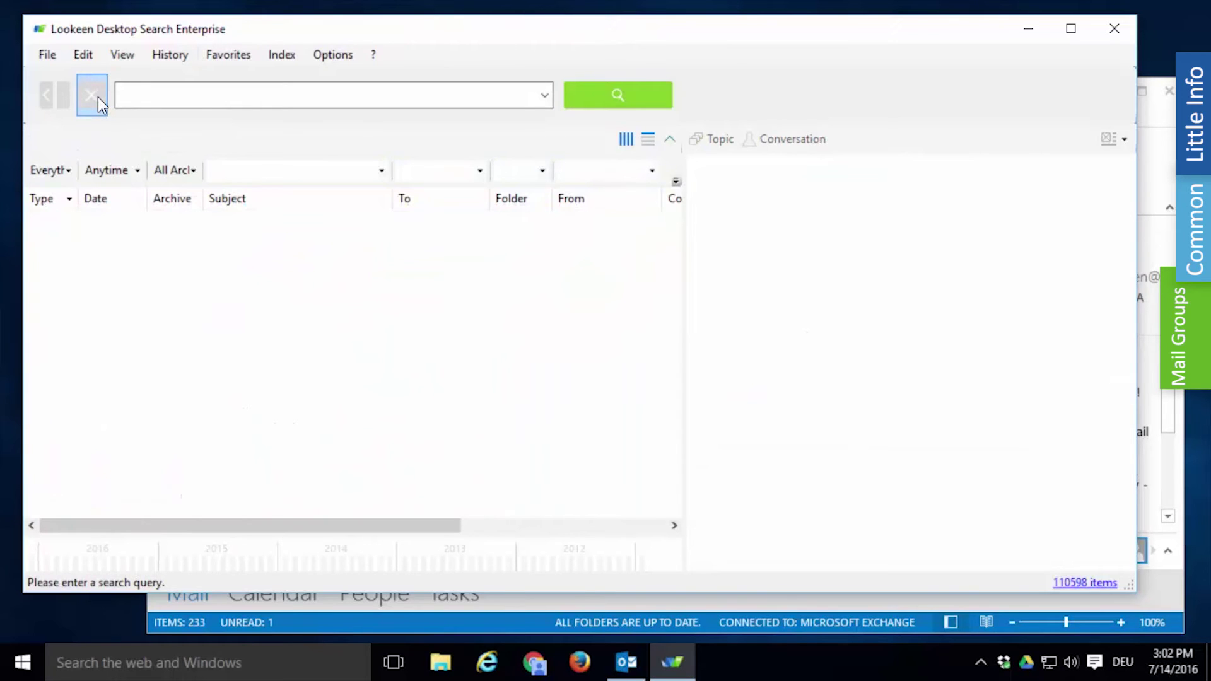
{"action": "left_click", "coordinate": [153, 102]}
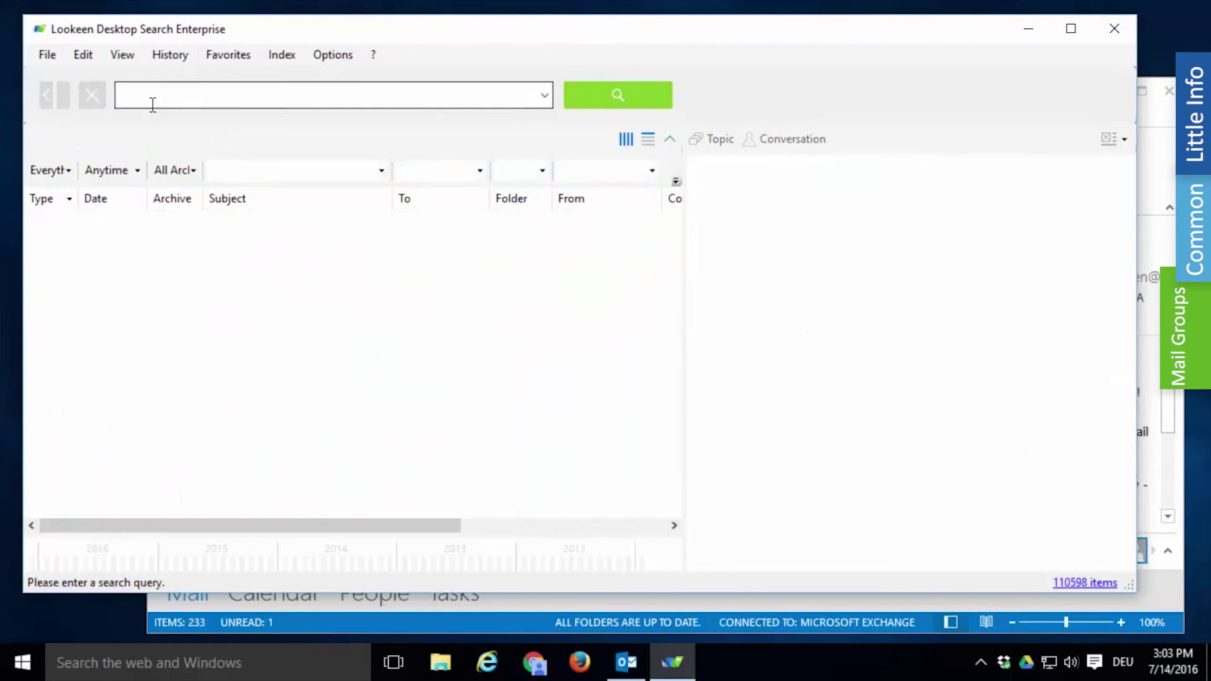
{"action": "type", "text": "FERC"}
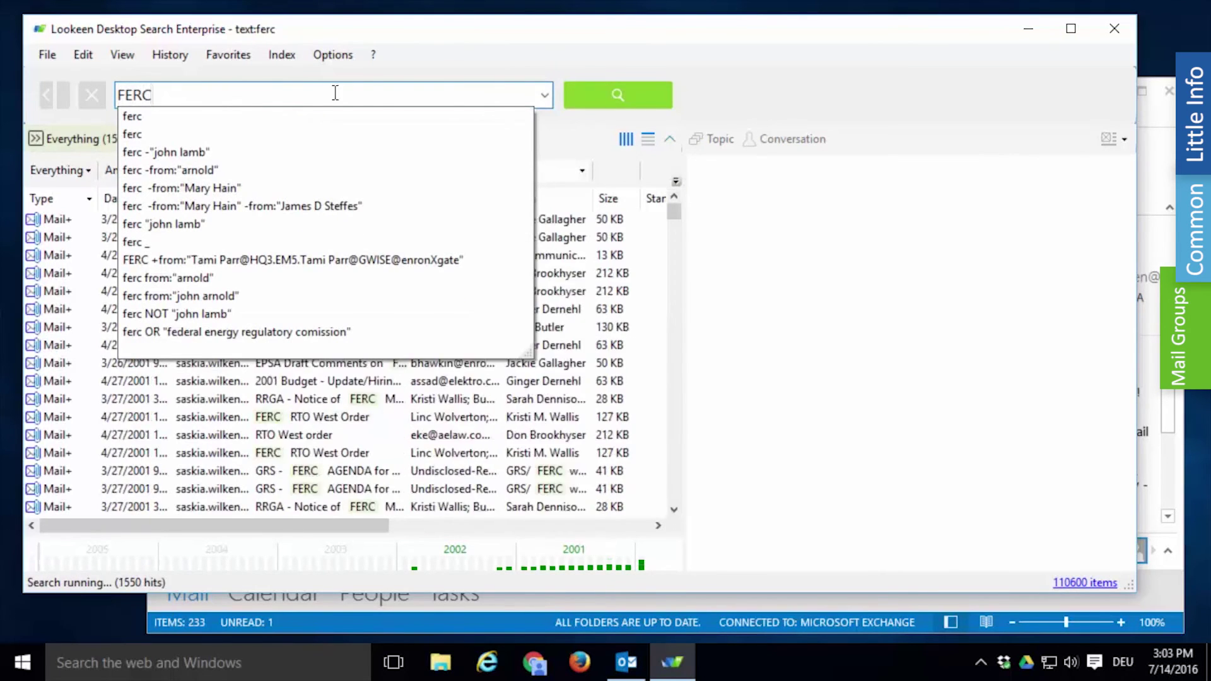
{"action": "left_click", "coordinate": [599, 98]}
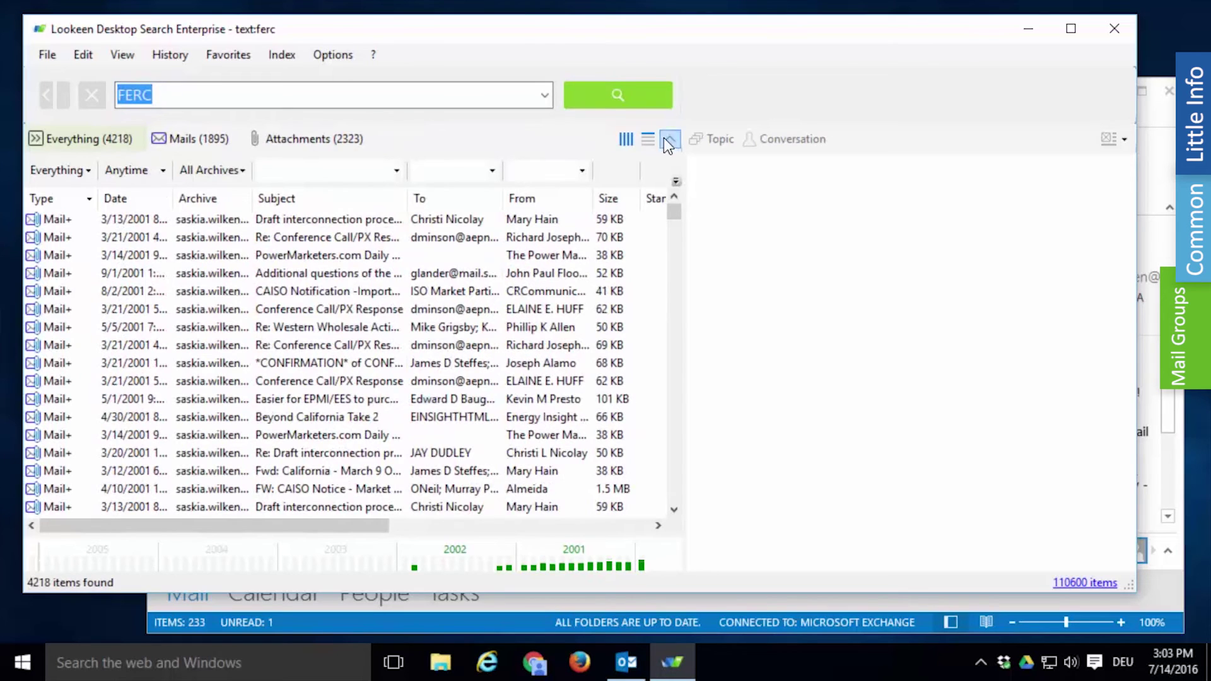
Step: Show only the 1895 mail results and bring up actions for the forwarded California mail
{"action": "left_click", "coordinate": [198, 135]}
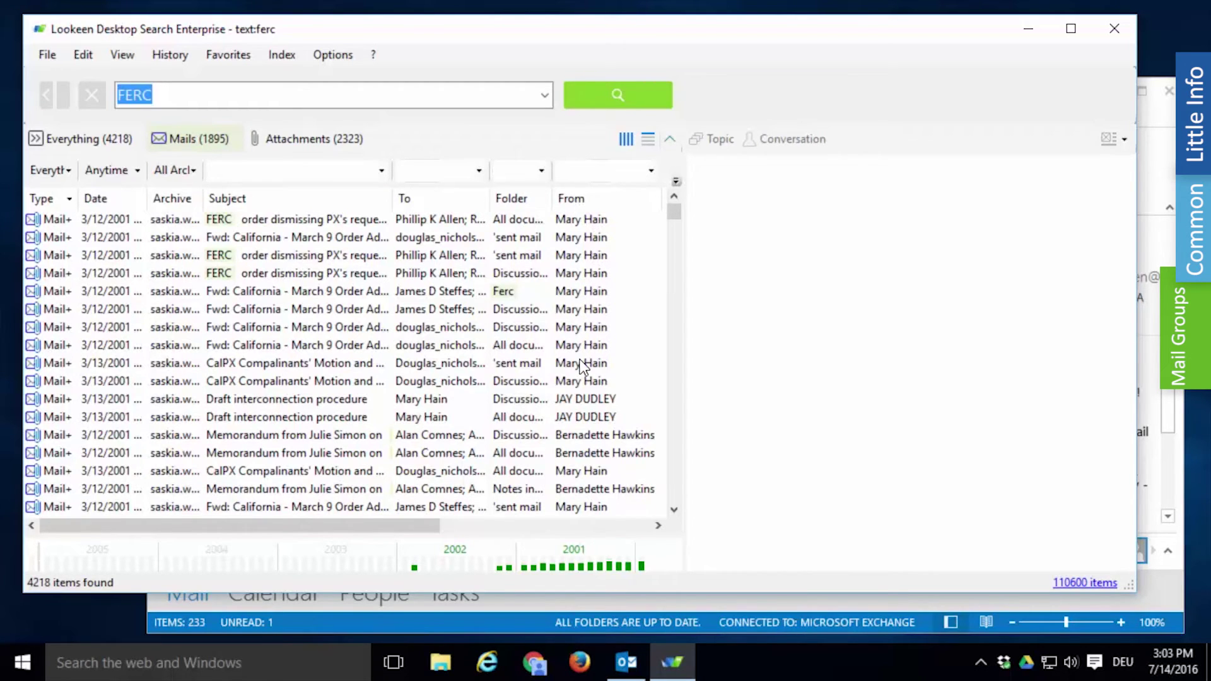
{"action": "right_click", "coordinate": [576, 297]}
Step: Repeat the search hiding the same sender for three different senders, leaving 1400 mails
{"action": "mouse_move", "coordinate": [830, 339]}
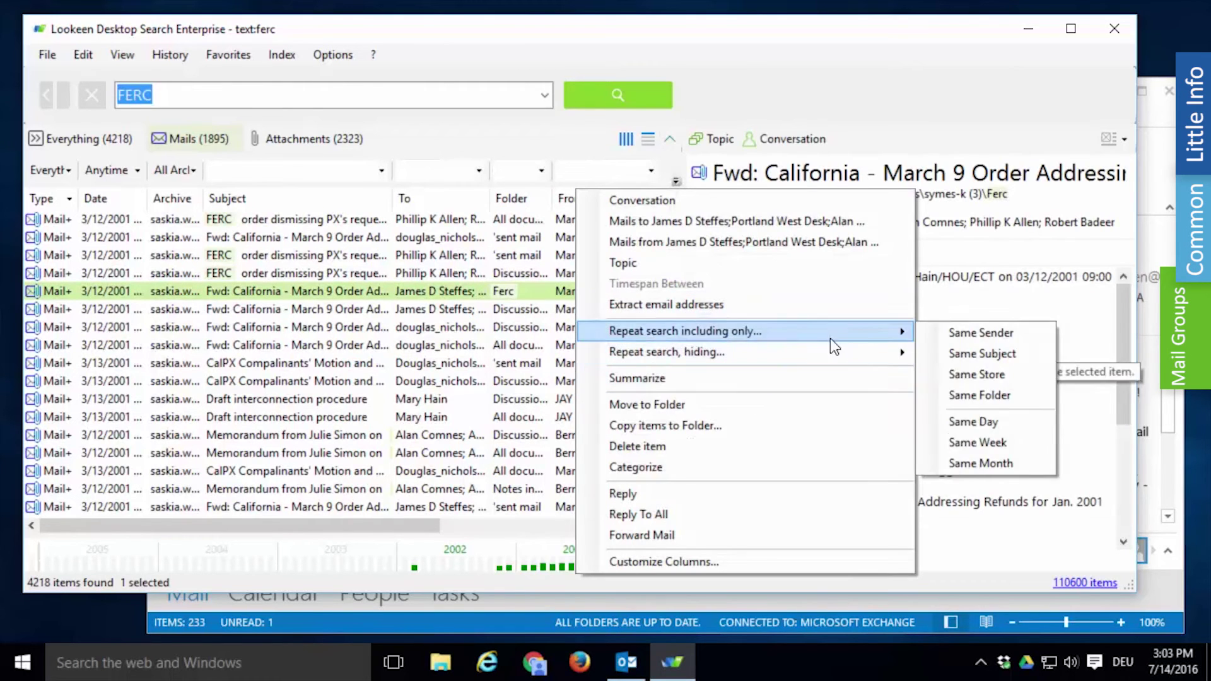
{"action": "mouse_move", "coordinate": [871, 356]}
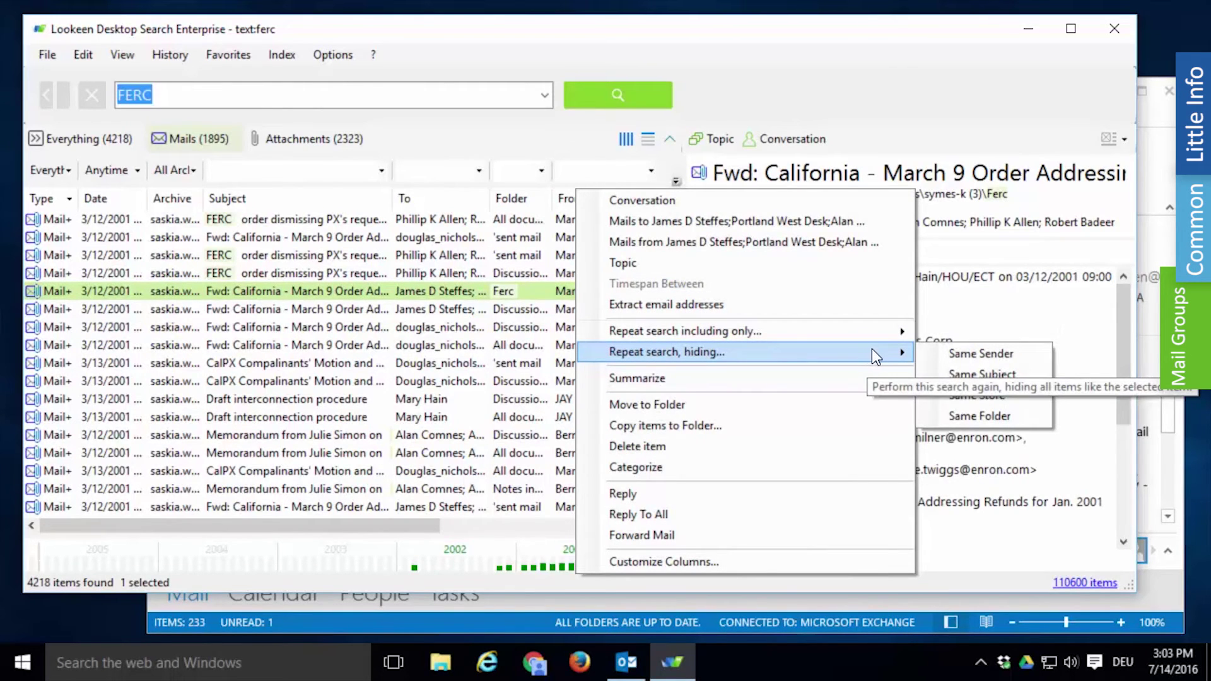
{"action": "left_click", "coordinate": [940, 353]}
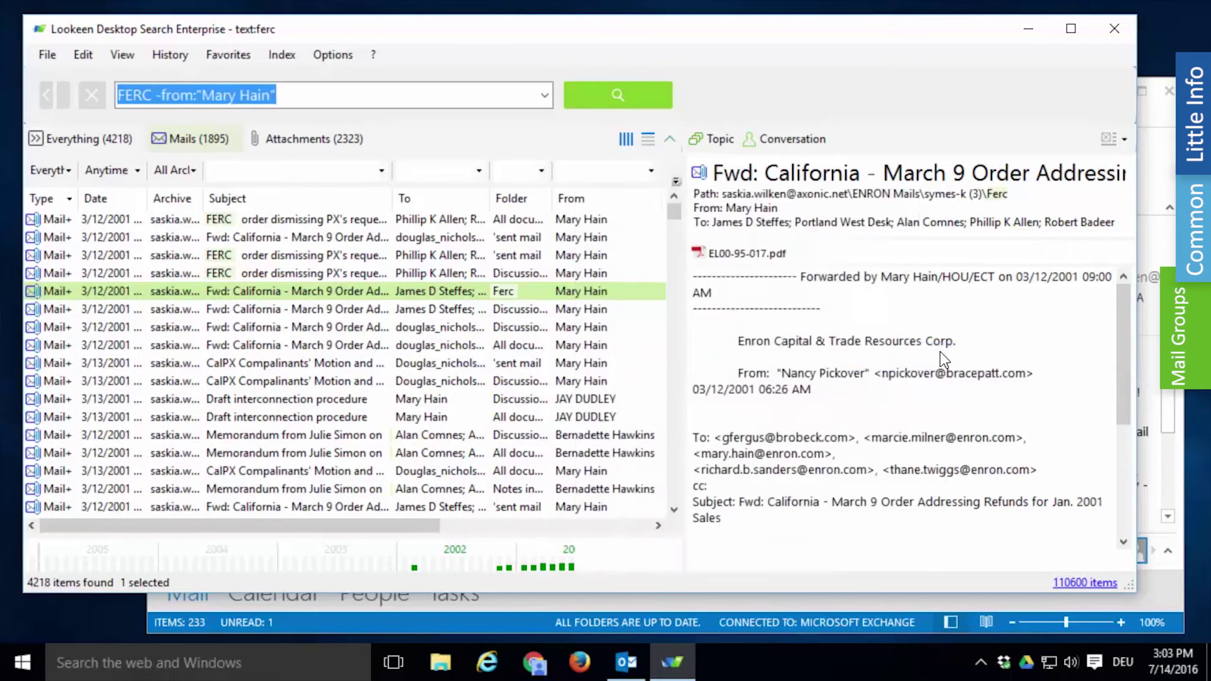
{"action": "left_click", "coordinate": [622, 309]}
{"action": "right_click", "coordinate": [615, 381]}
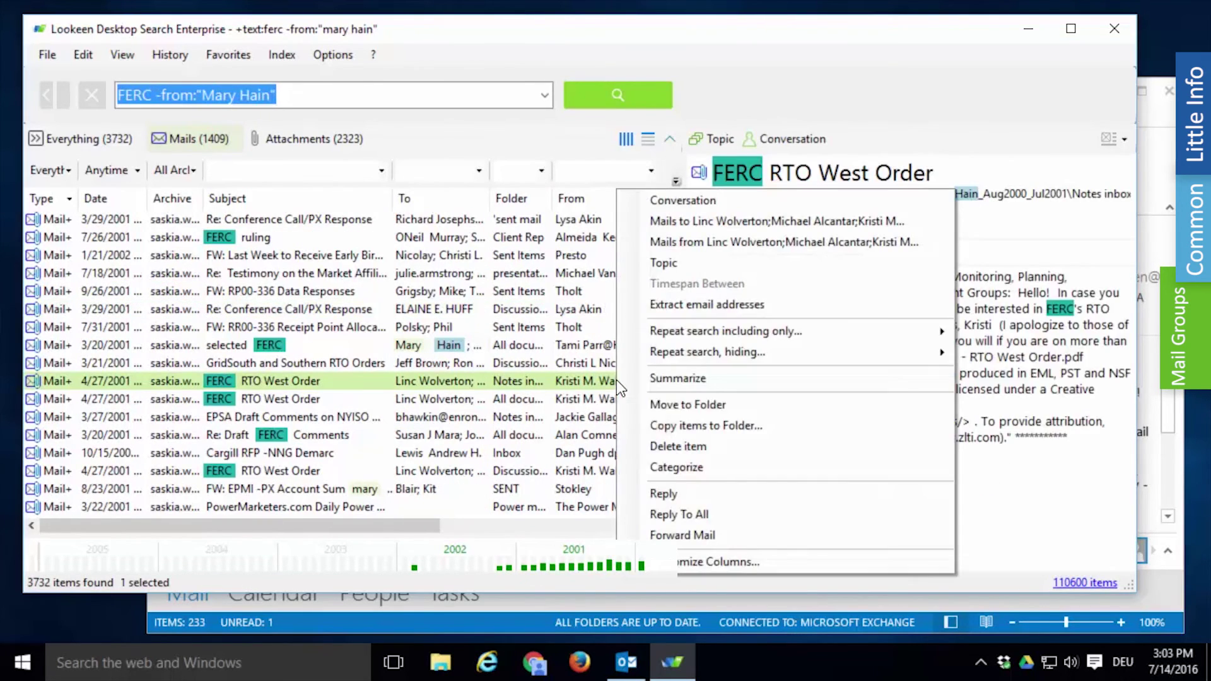
{"action": "mouse_move", "coordinate": [857, 347]}
{"action": "left_click", "coordinate": [1008, 350]}
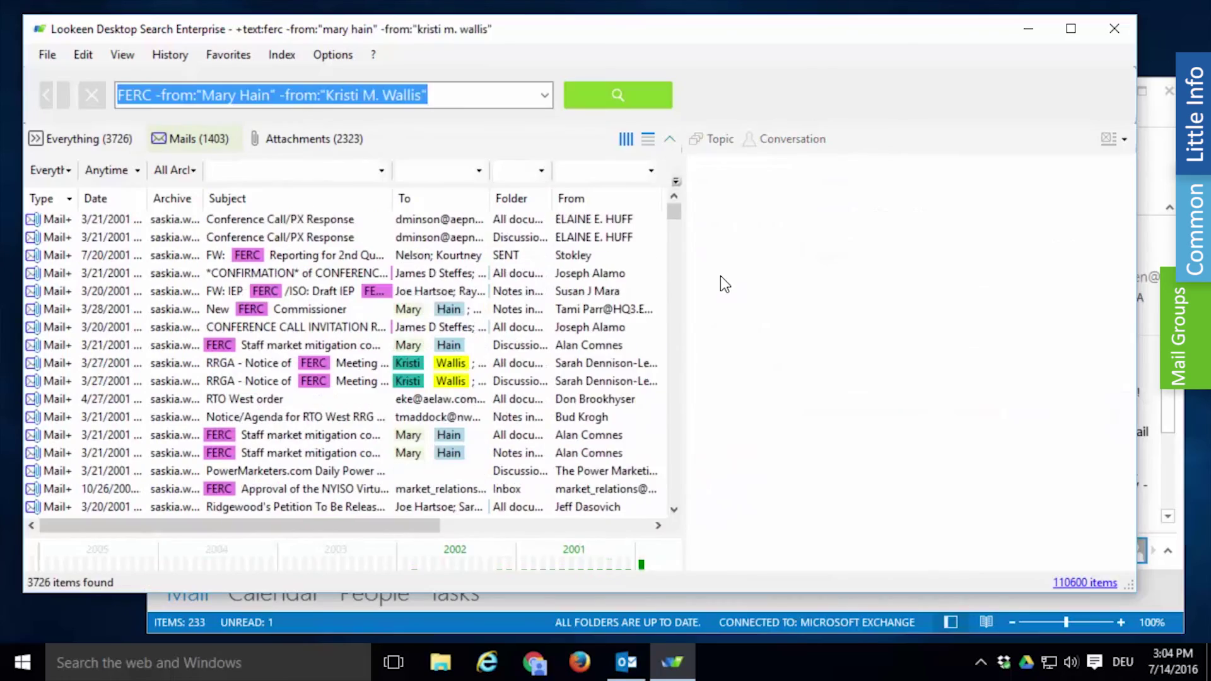
{"action": "right_click", "coordinate": [615, 237]}
{"action": "mouse_move", "coordinate": [762, 347]}
{"action": "left_click", "coordinate": [984, 355]}
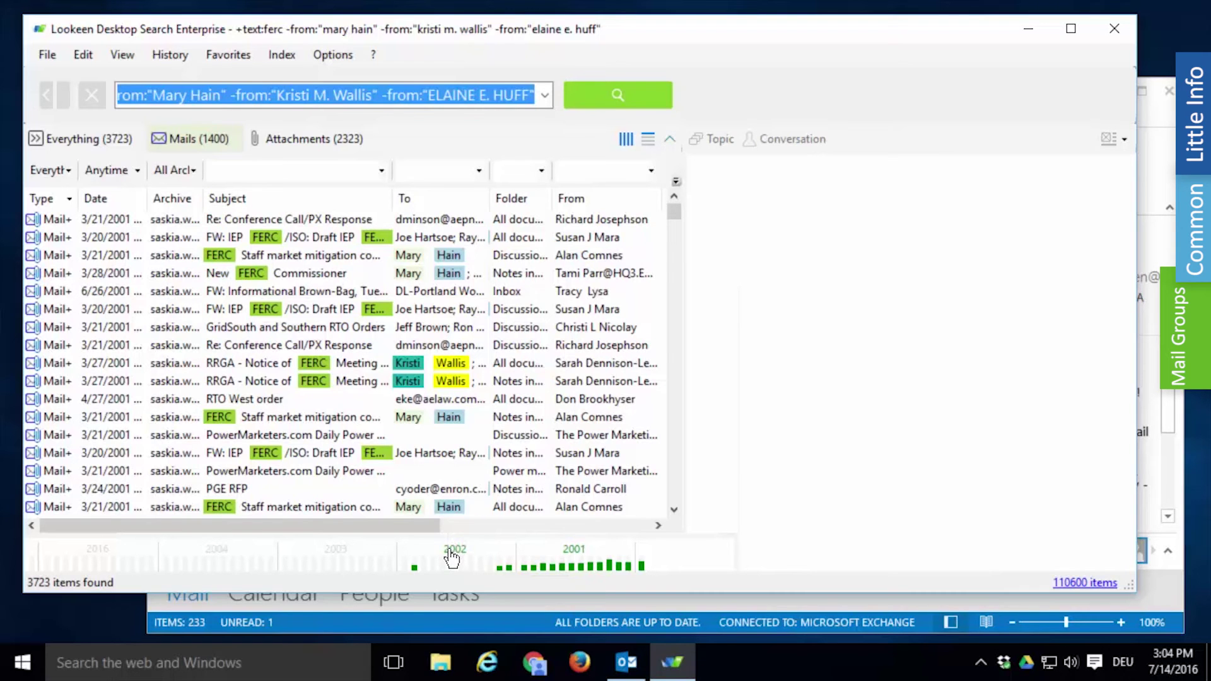
Step: Limit the FERC results to 2002–2003 via the timeline, leaving 72 items
{"action": "left_click", "coordinate": [451, 558]}
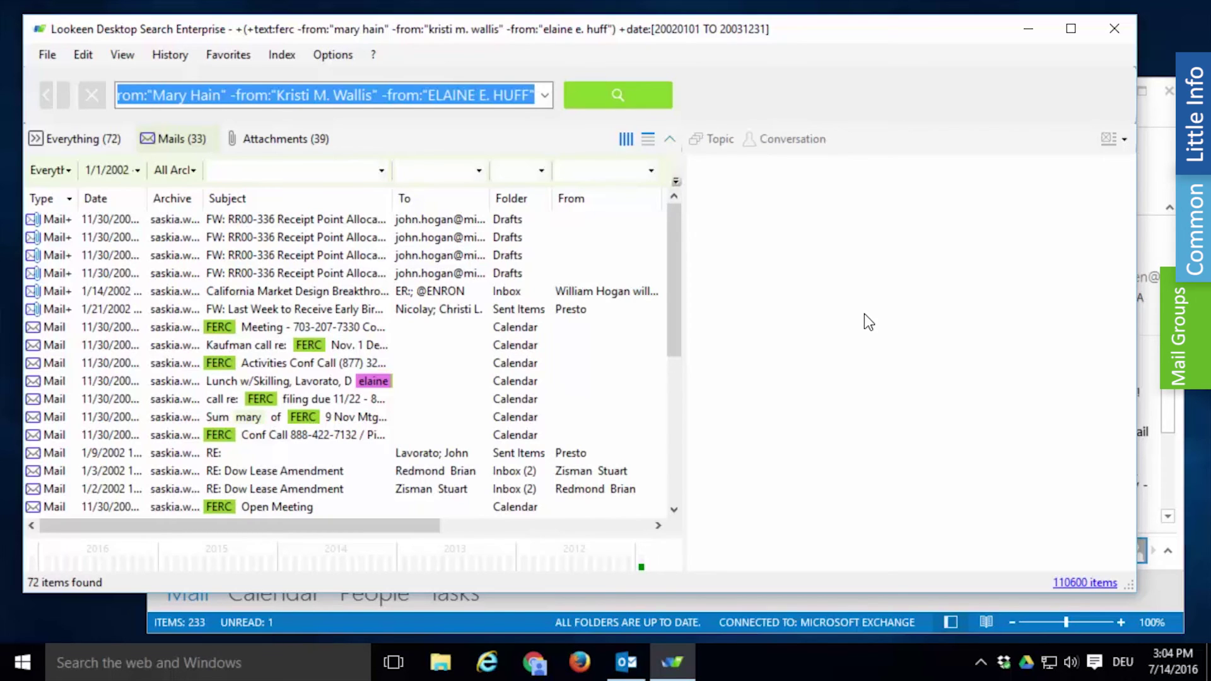
{"action": "left_click", "coordinate": [170, 55]}
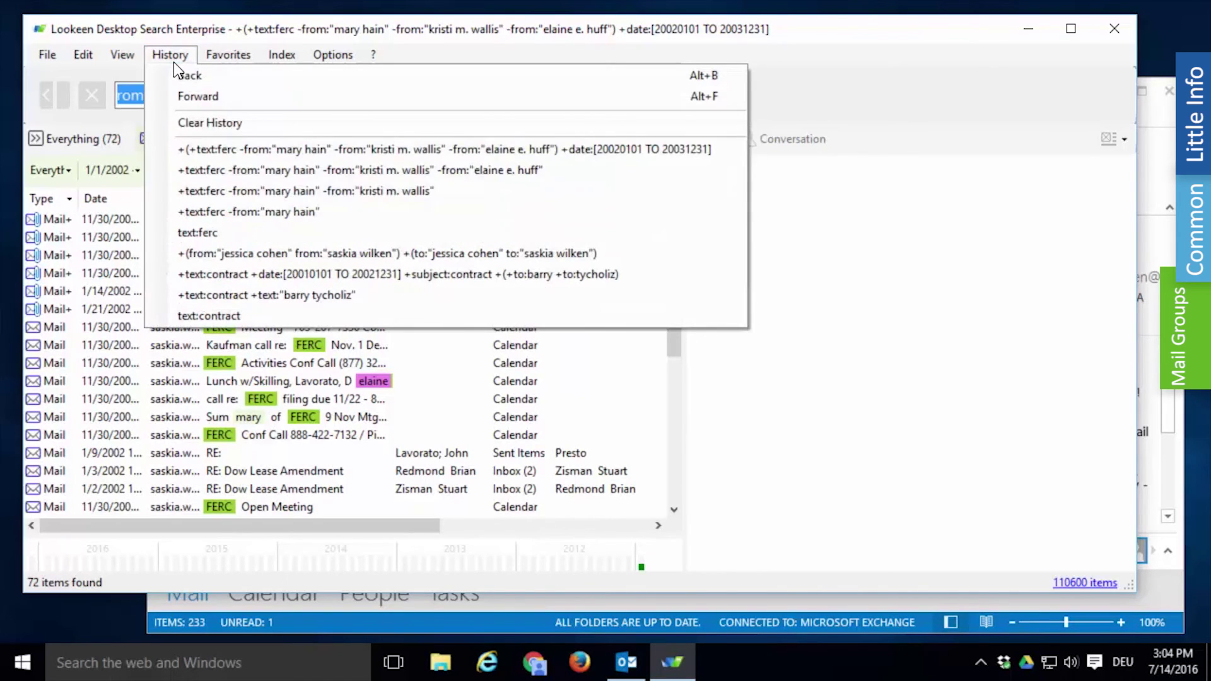
Step: Restore the undated sender-filtered FERC query from History and save it as favorite 'Relevant Mails About FERC'
{"action": "left_click", "coordinate": [184, 170]}
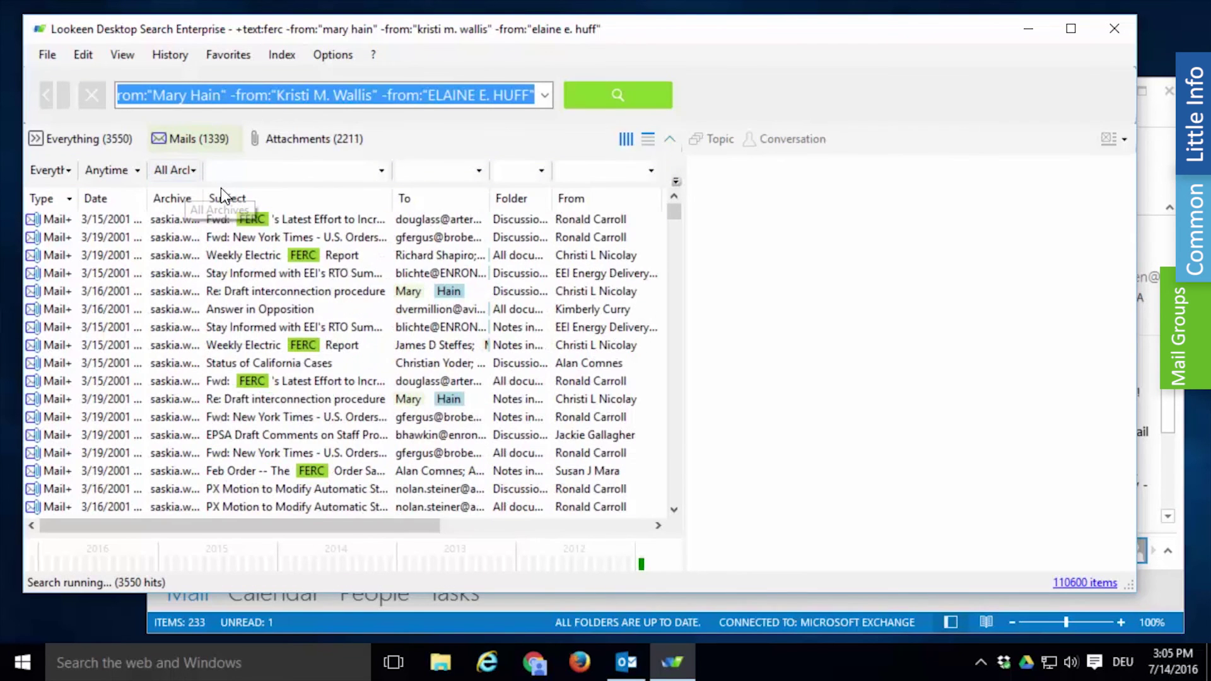
{"action": "left_click", "coordinate": [229, 56]}
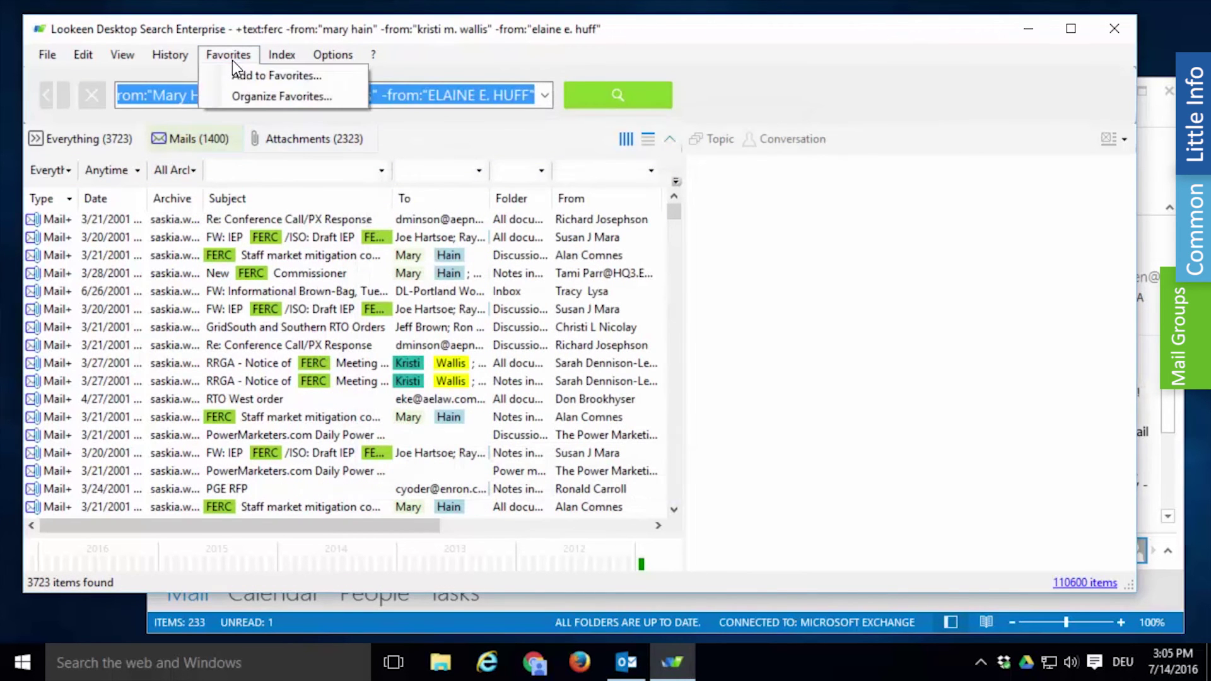
{"action": "left_click", "coordinate": [232, 82]}
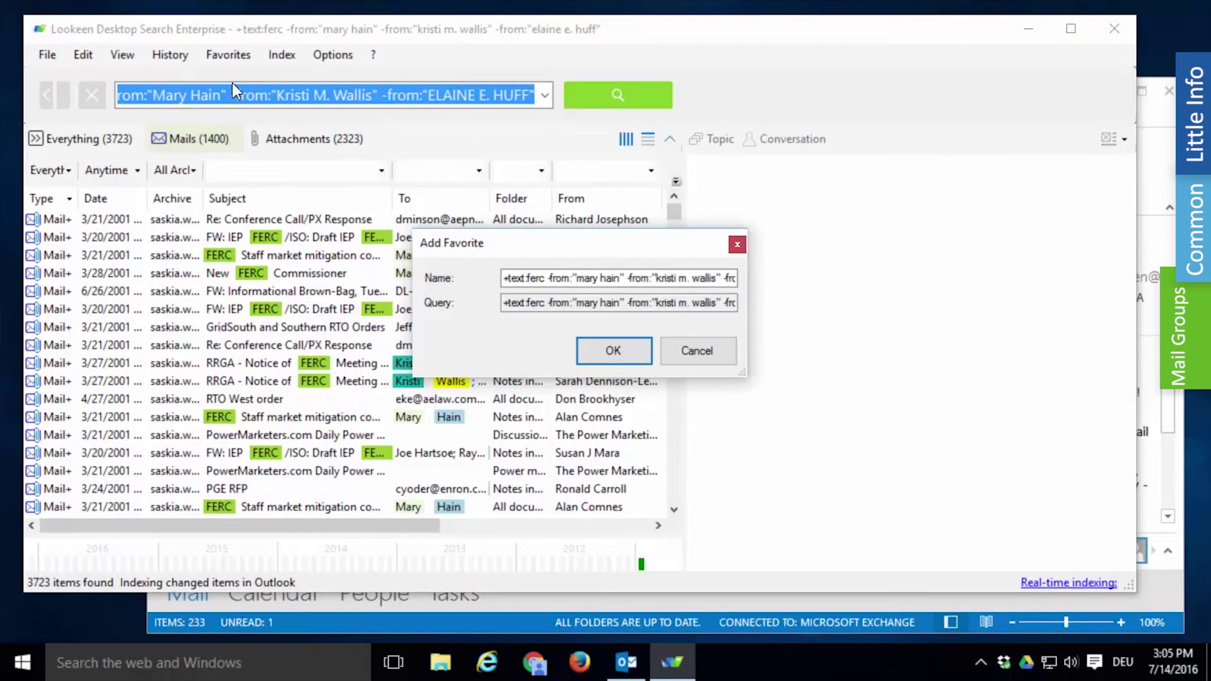
{"action": "triple_click", "coordinate": [544, 278]}
{"action": "type", "text": "Relevant"}
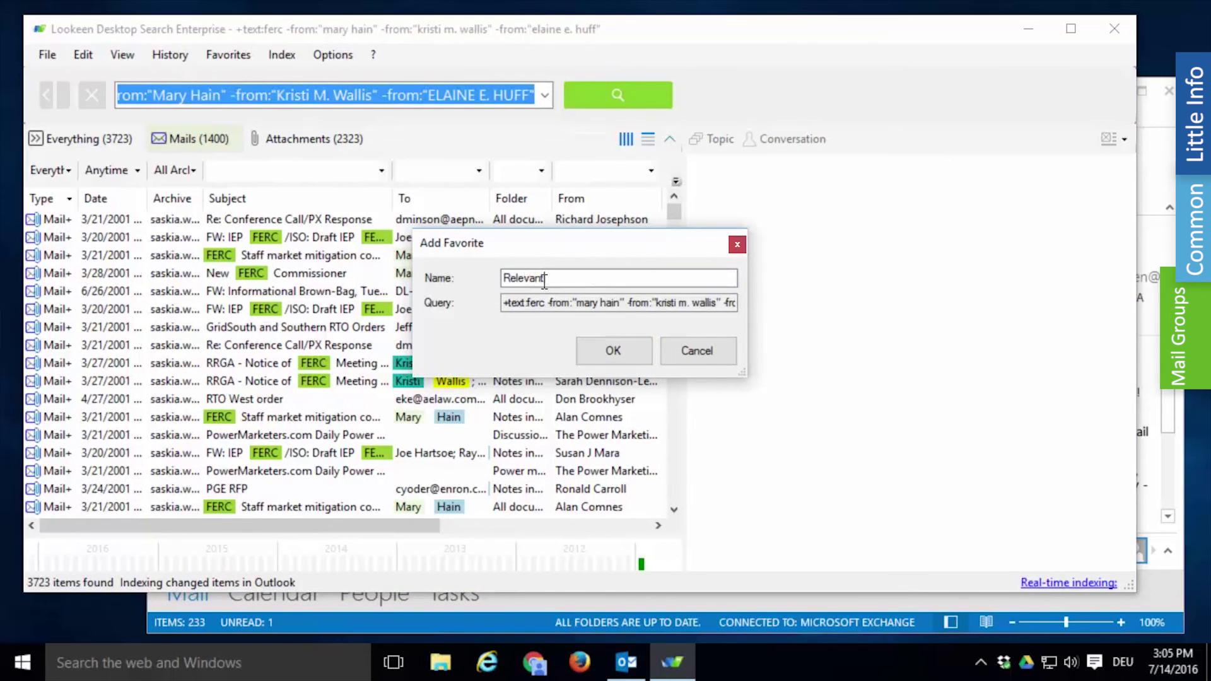
{"action": "type", "text": " Mails About FERC"}
{"action": "left_click", "coordinate": [589, 350]}
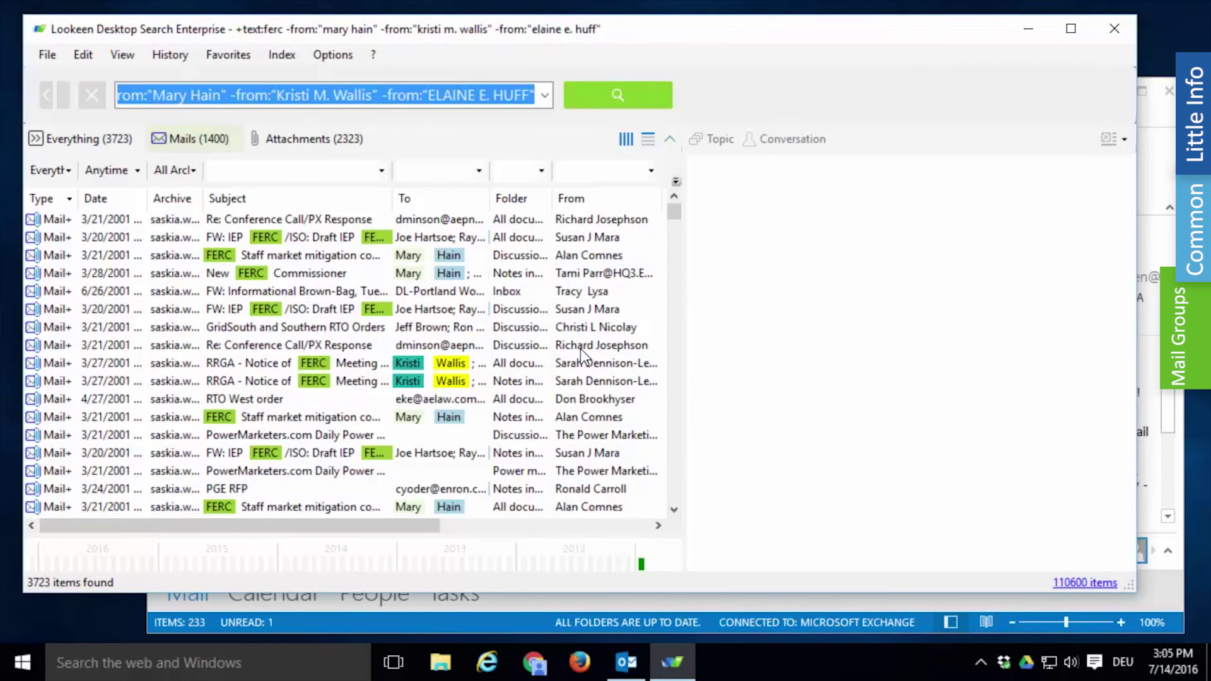
{"action": "left_click", "coordinate": [231, 60]}
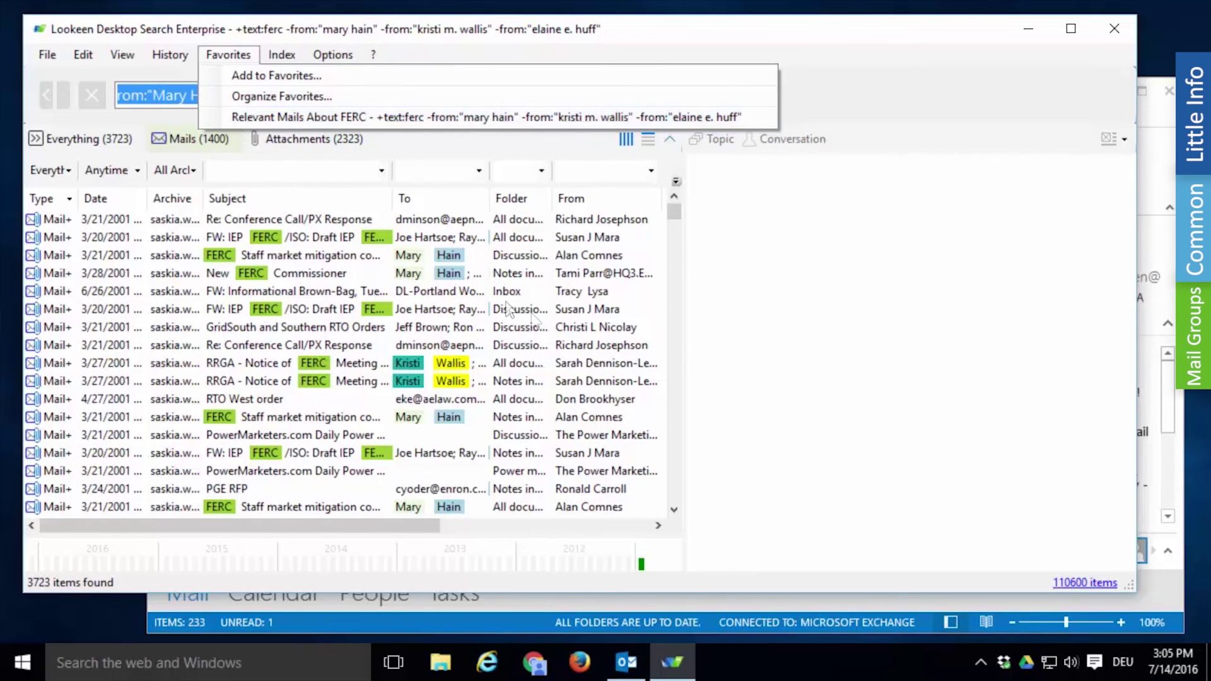
{"action": "left_click", "coordinate": [769, 337]}
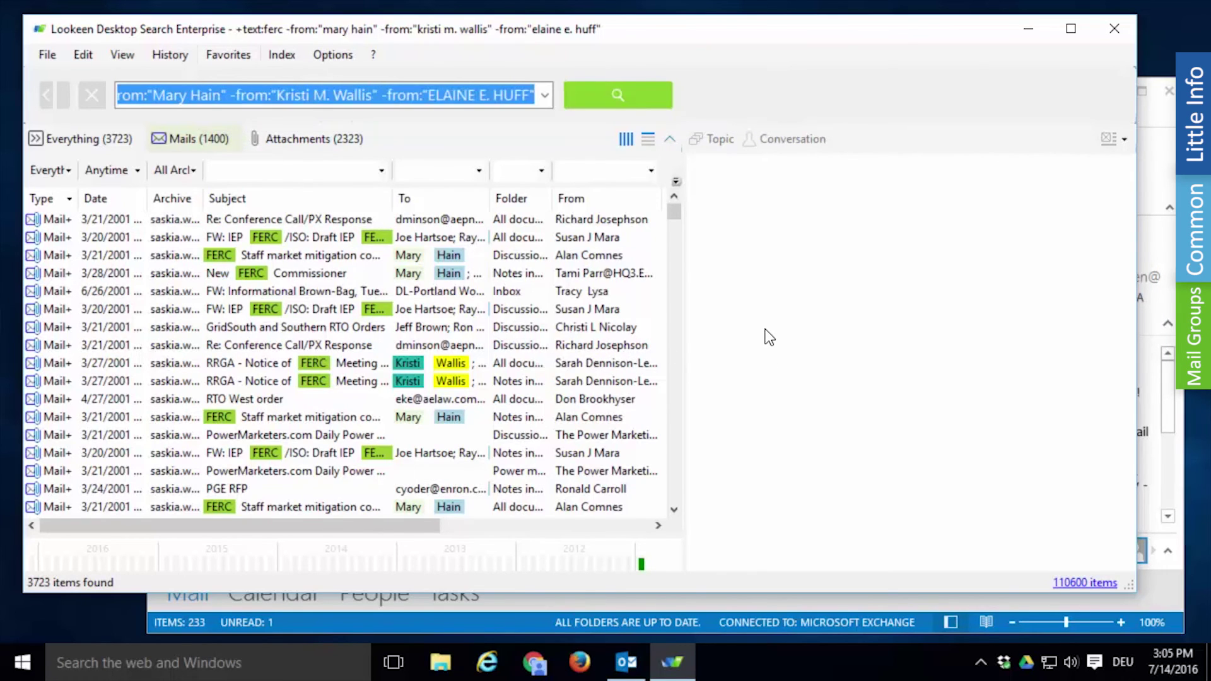